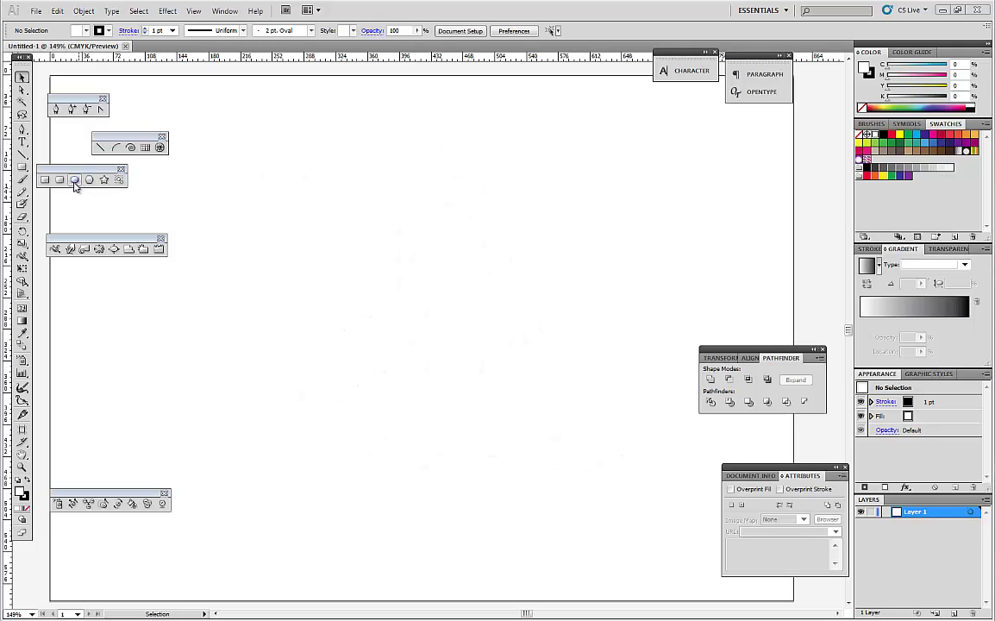
Draw a 200 × 200 px circle with the Ellipse tool.
click(75, 179)
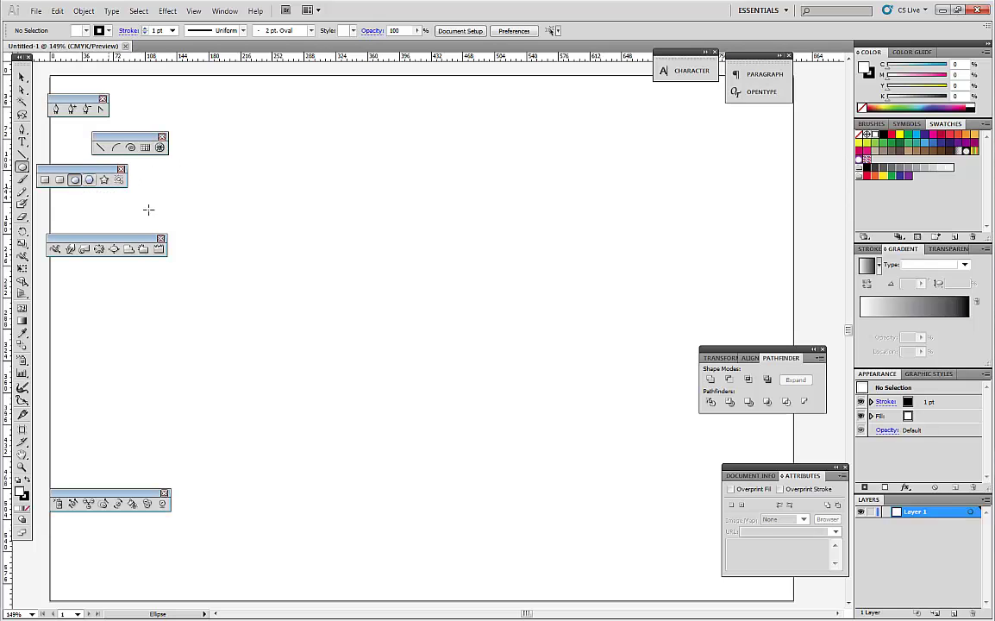
click(316, 300)
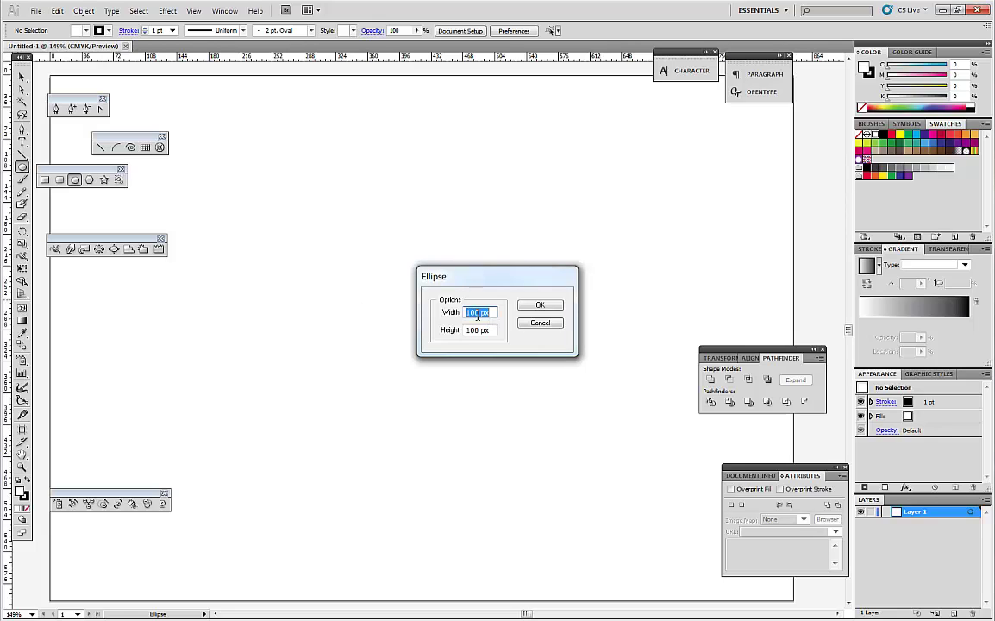
text(200)
key(Tab)
text(0)
key(Return)
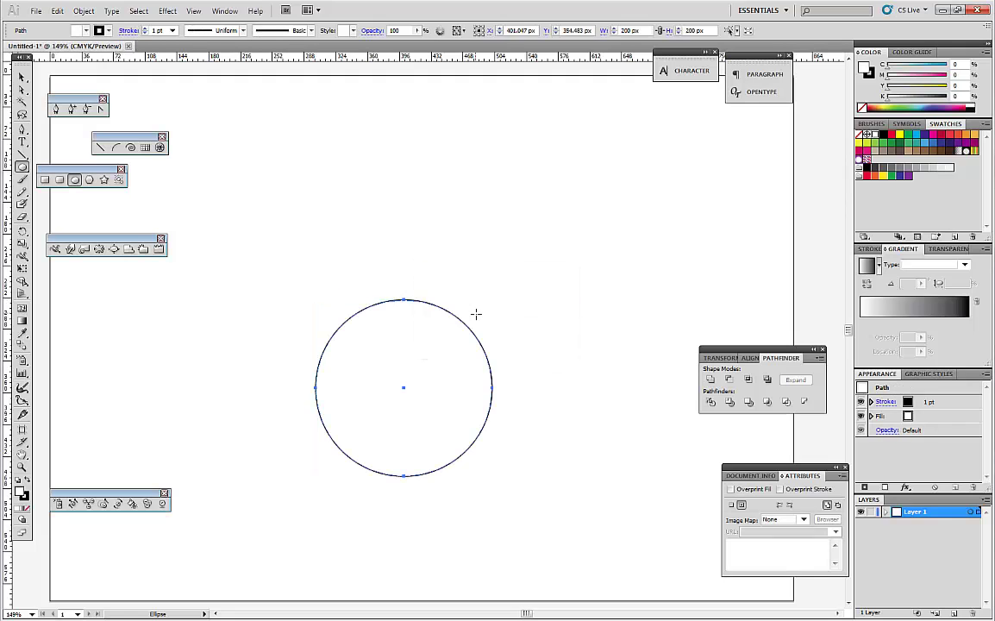
Move the circle up-left and drag a horizontal ruler guide through its centre.
click(22, 77)
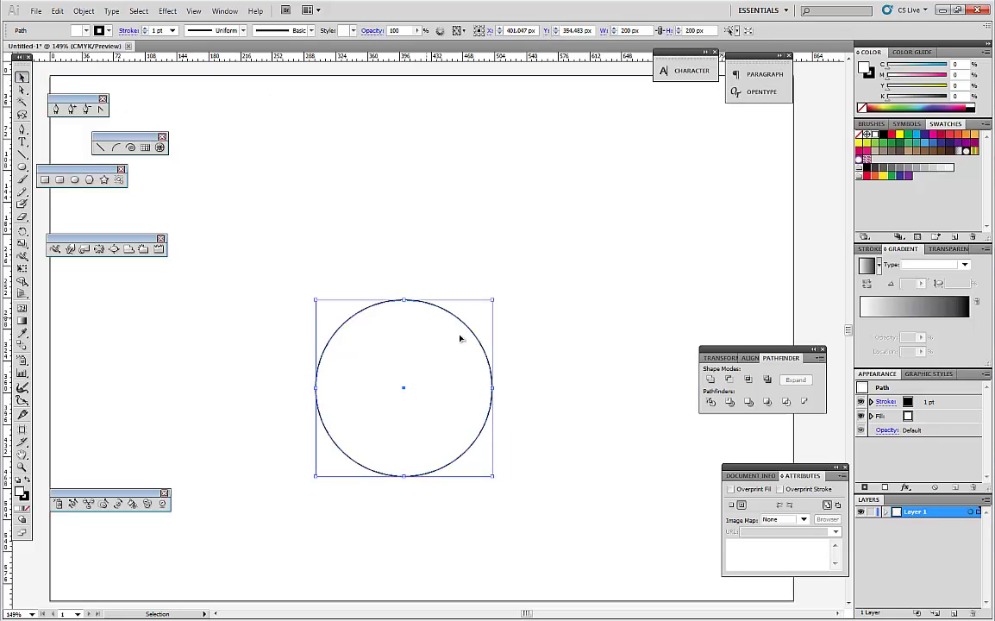
drag(485, 351, 403, 247)
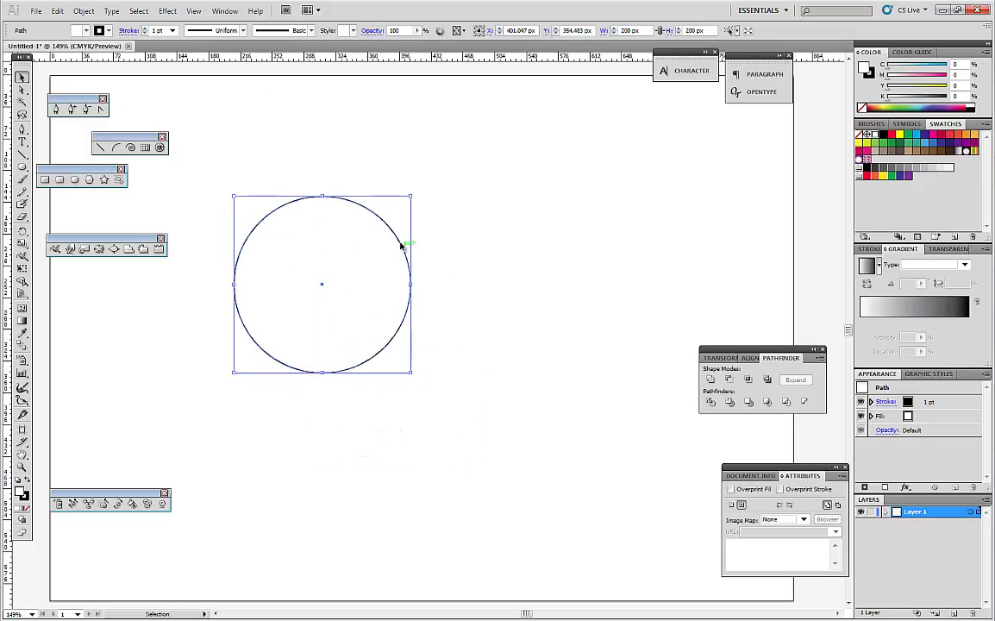
drag(281, 57, 322, 287)
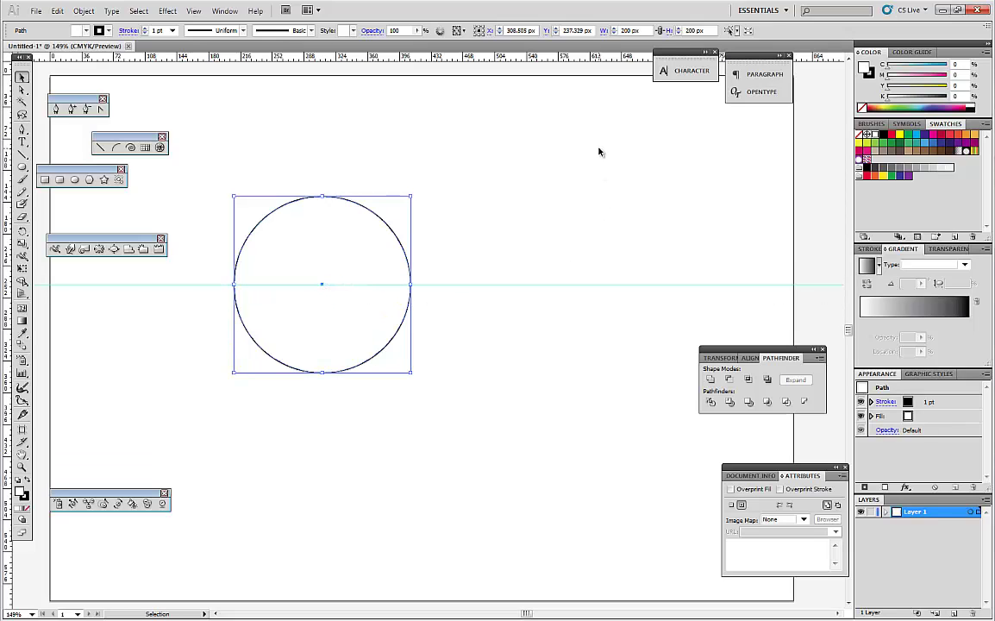
Set the circle's fill to None and drag an overlapping copy to the right along the guide.
click(27, 509)
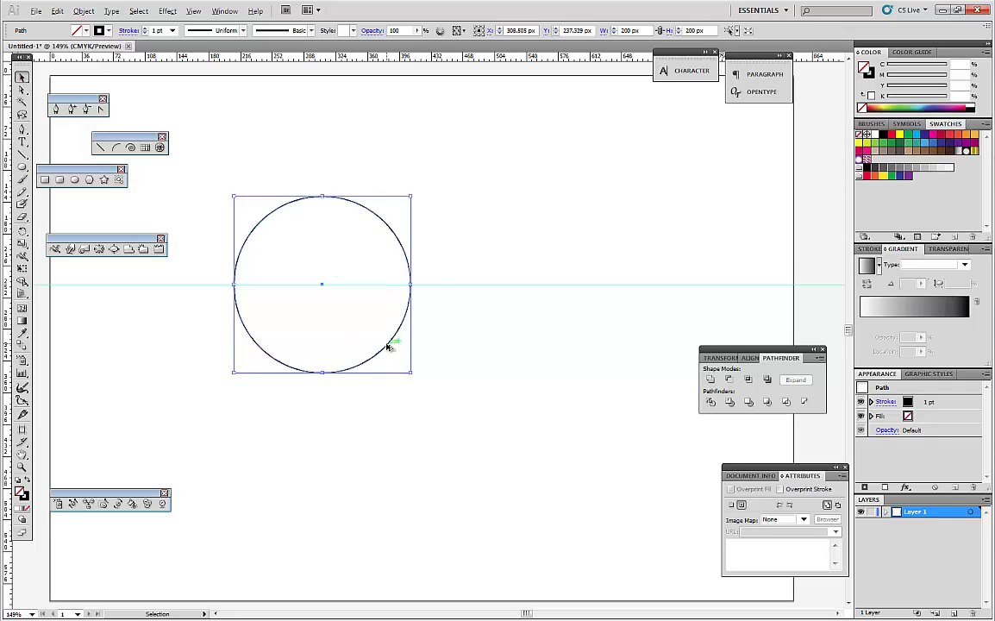
drag(389, 344, 435, 354)
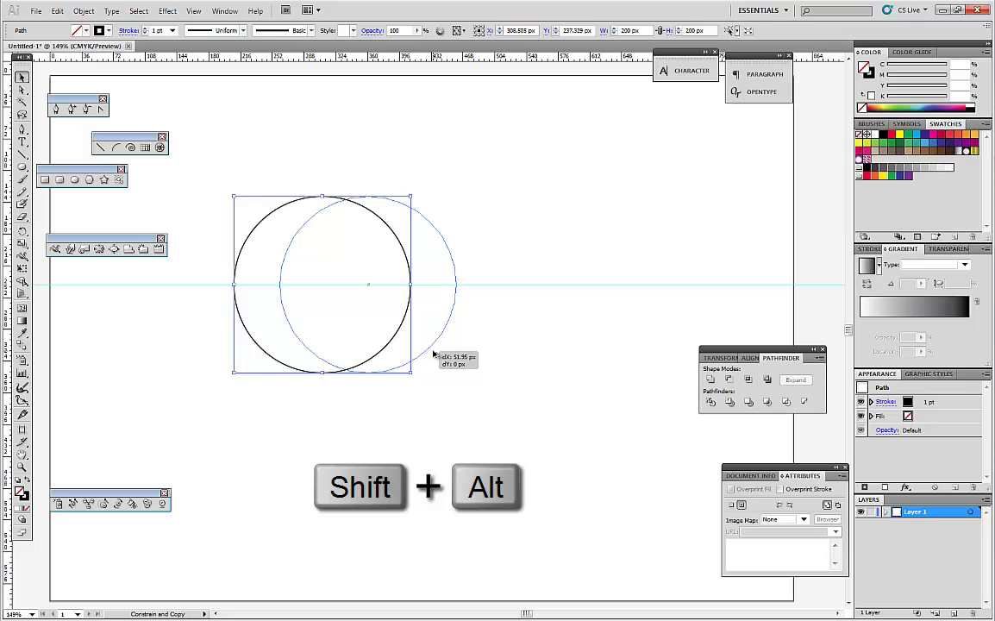
drag(434, 354, 497, 359)
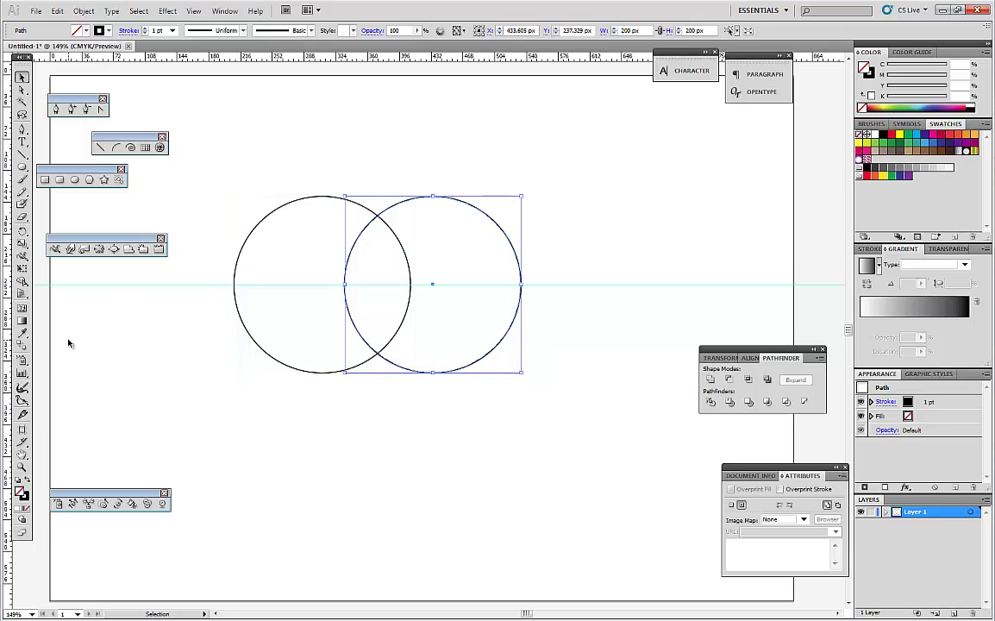
Add a vertical guide through the circles' intersections and deselect the right circle.
drag(9, 278, 377, 218)
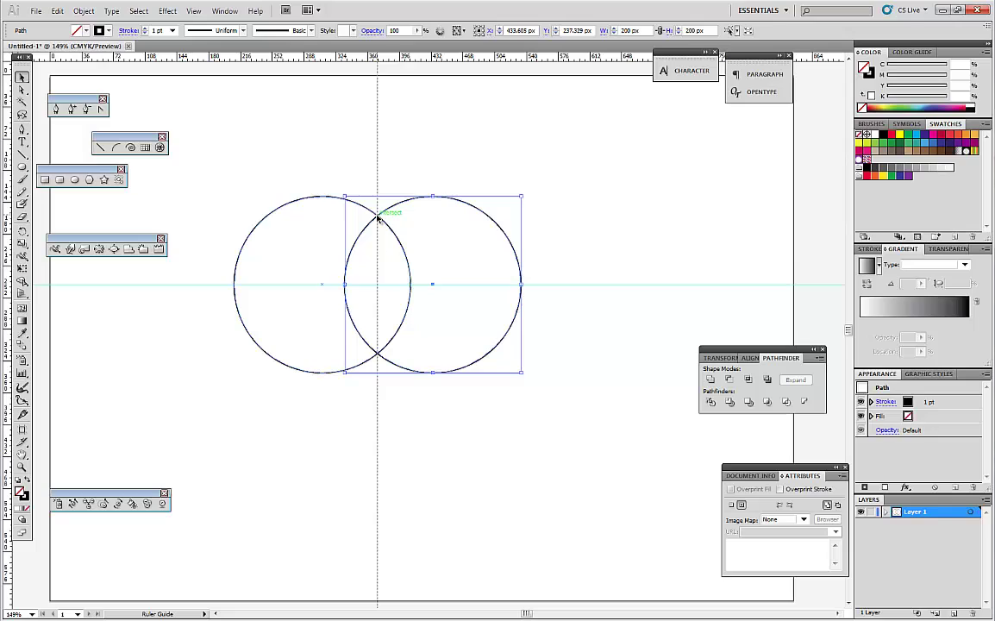
drag(378, 218, 378, 218)
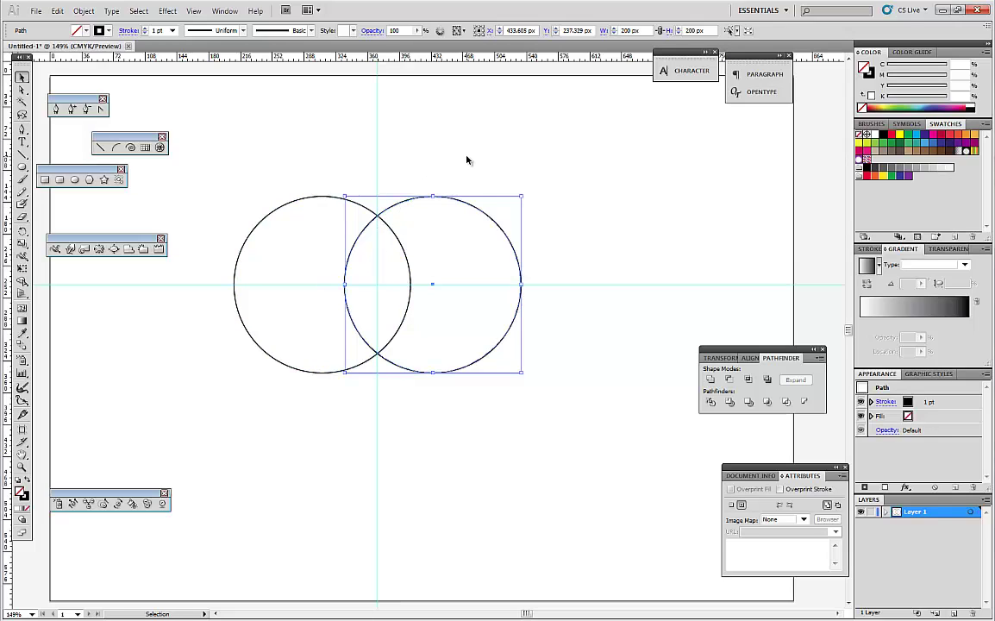
click(521, 236)
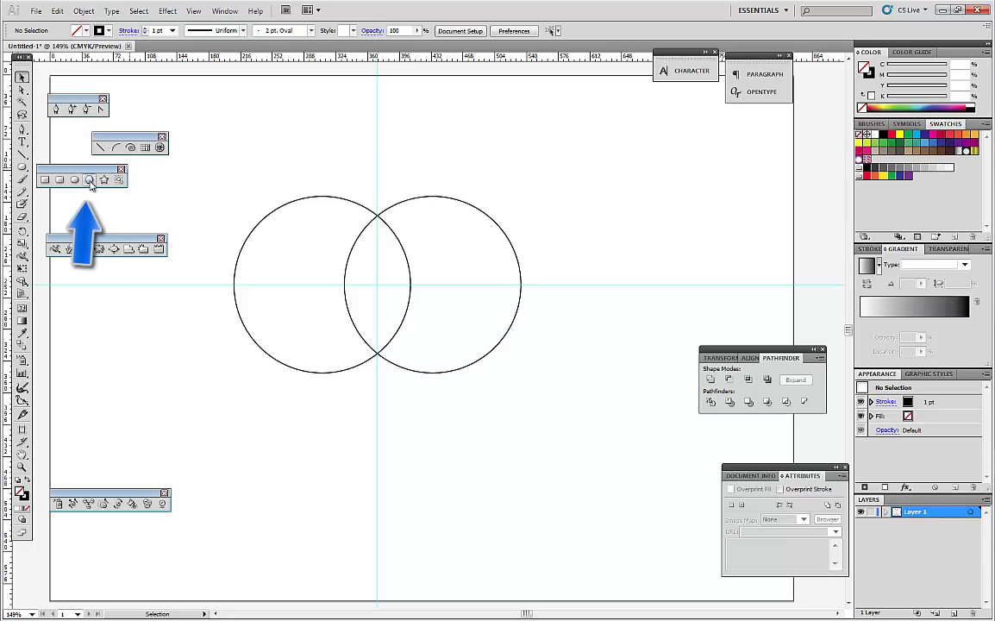
Draw a three-sided polygon centred on the vertical guide between the circles.
click(90, 182)
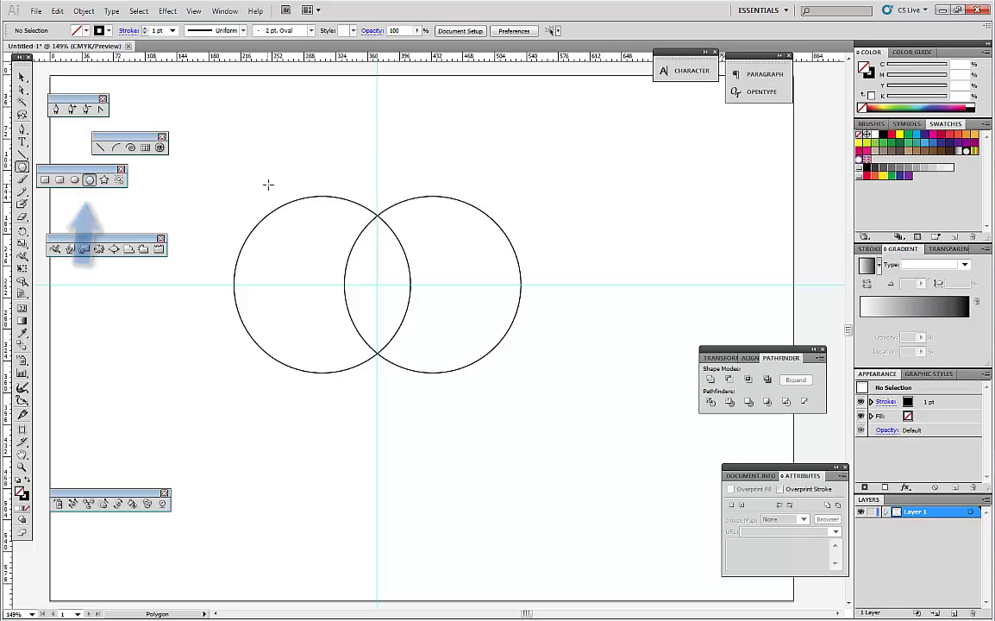
drag(354, 185, 443, 358)
key(Down)
key(Down)
key(Down)
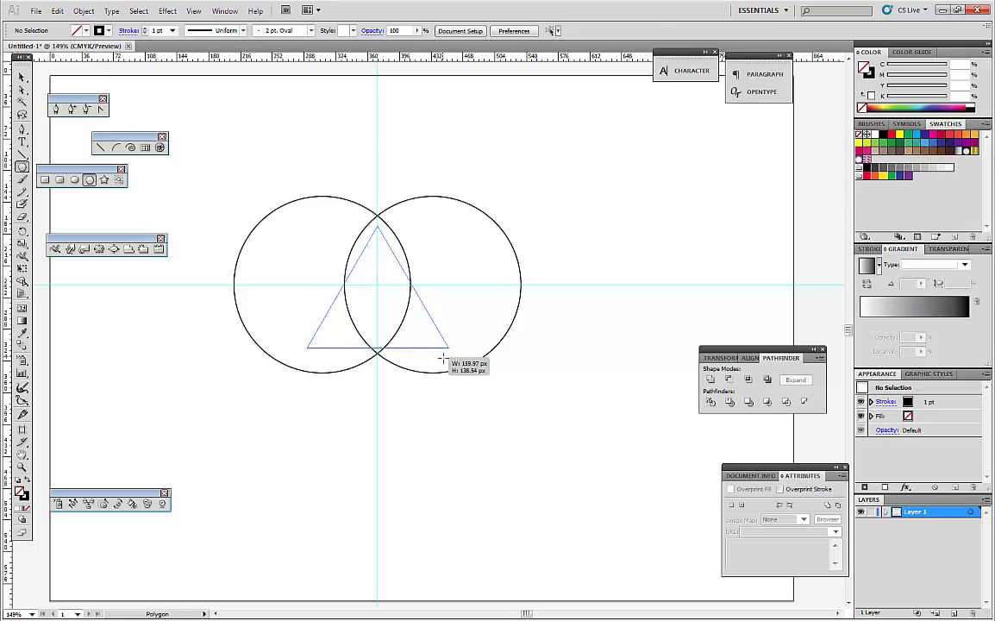
drag(443, 358, 443, 358)
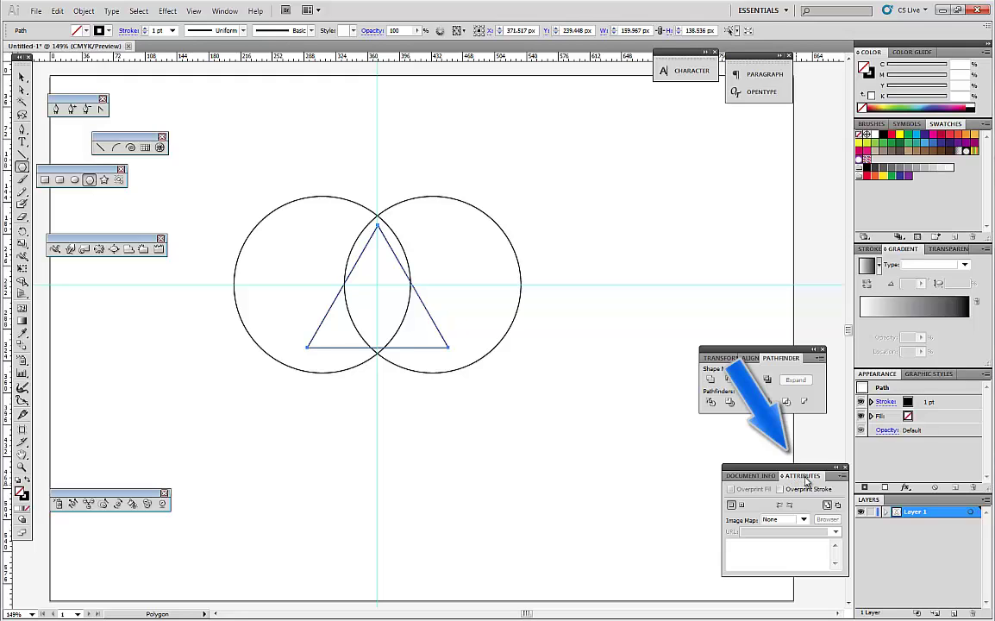
Turn on display of the triangle's centre point.
click(225, 11)
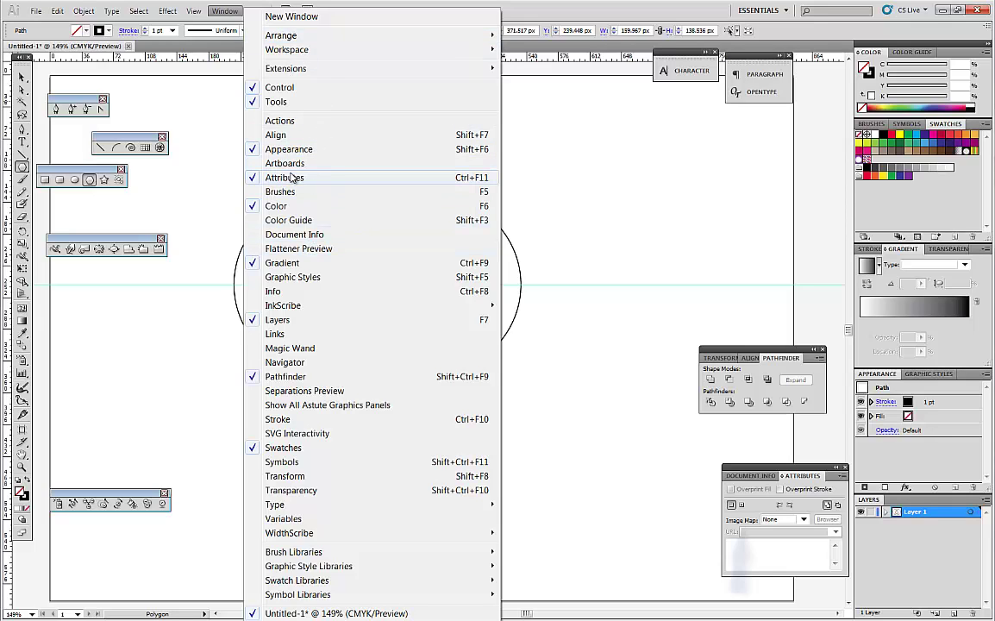
click(752, 510)
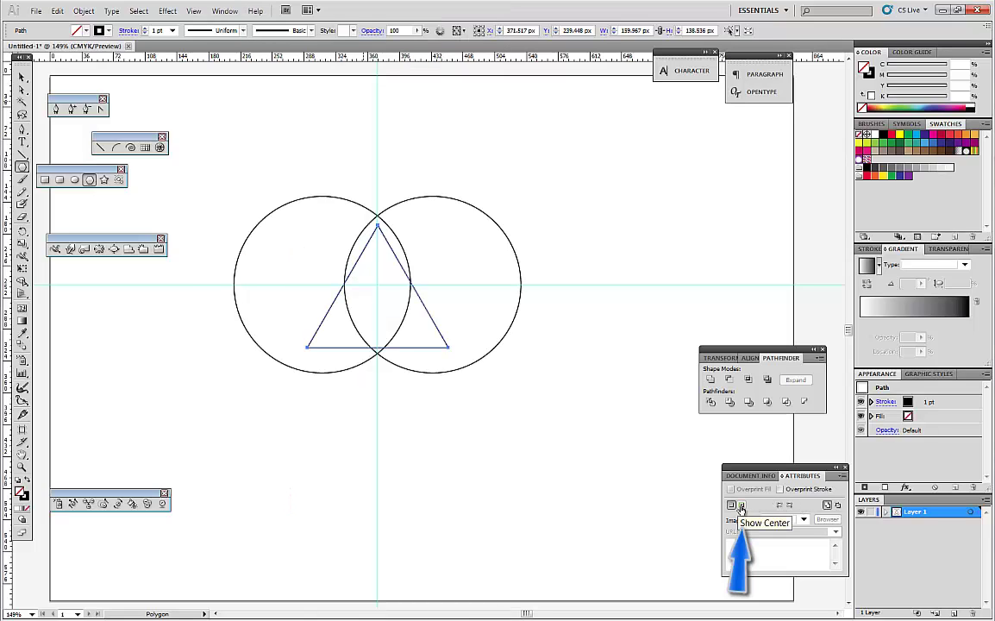
click(742, 506)
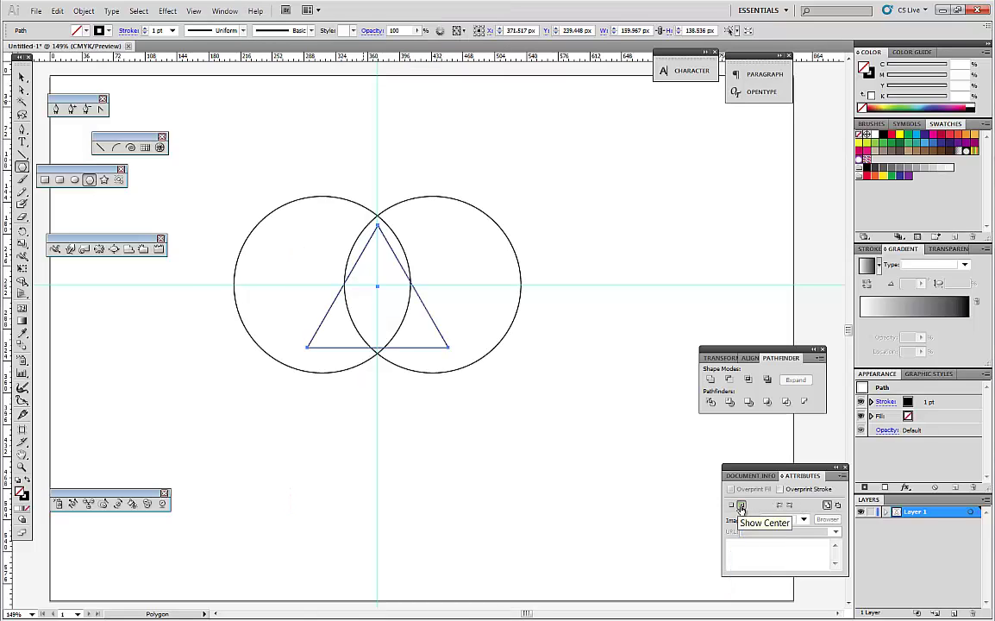
scroll(413, 276, up, 2)
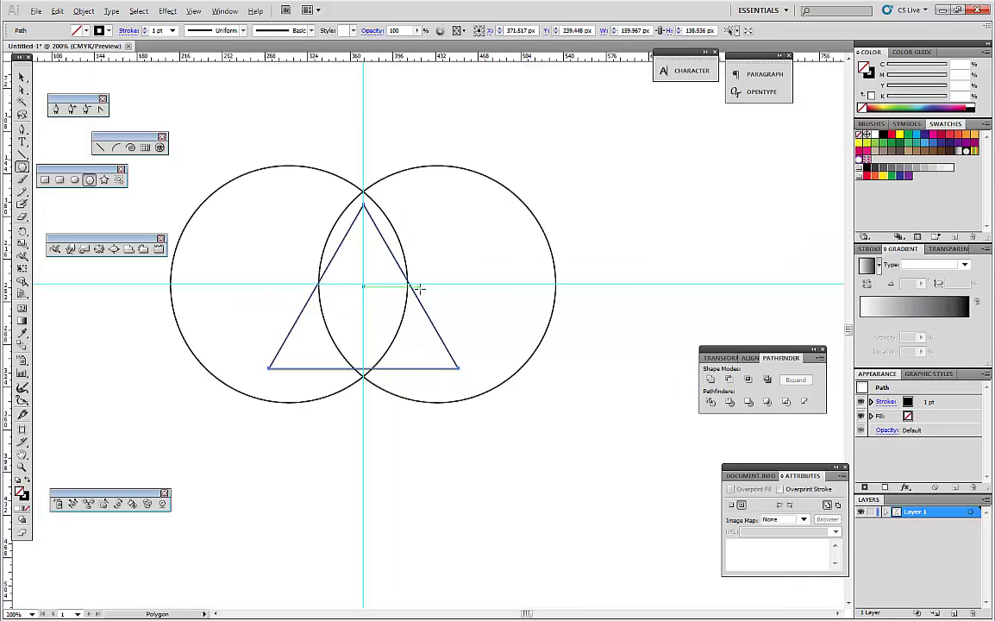
Reposition the triangle along the vertical guide and scale it to about 193.9 × 167.9 px.
click(22, 77)
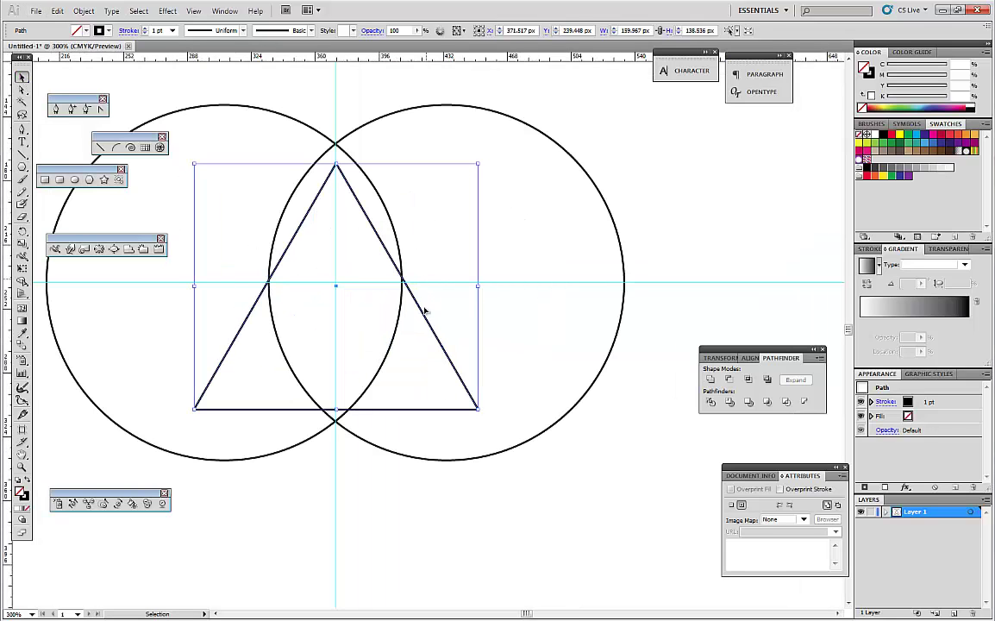
drag(336, 285, 335, 499)
scroll(333, 402, up, 4)
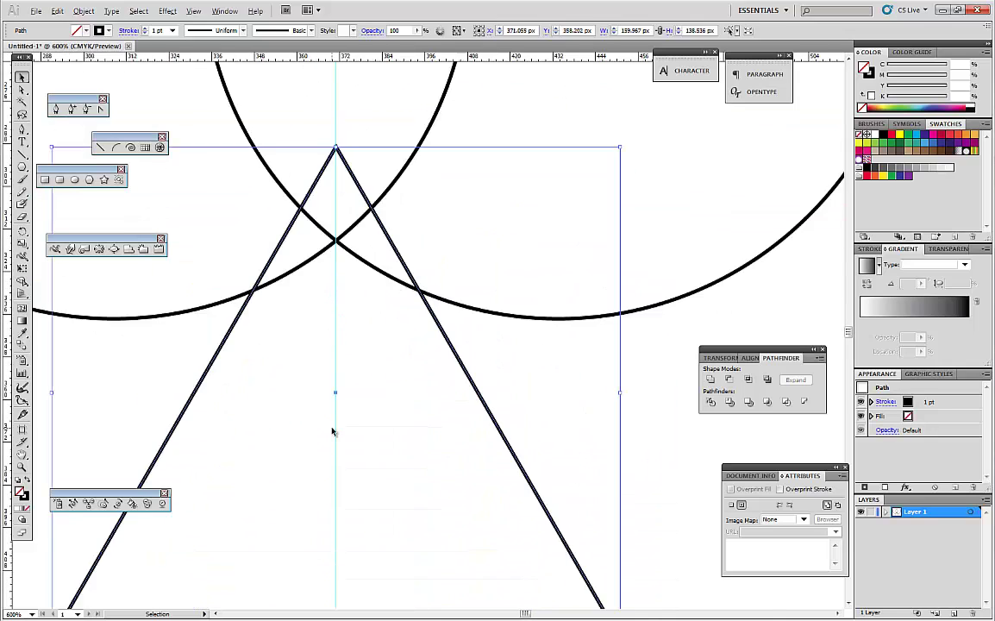
scroll(336, 355, down, 6)
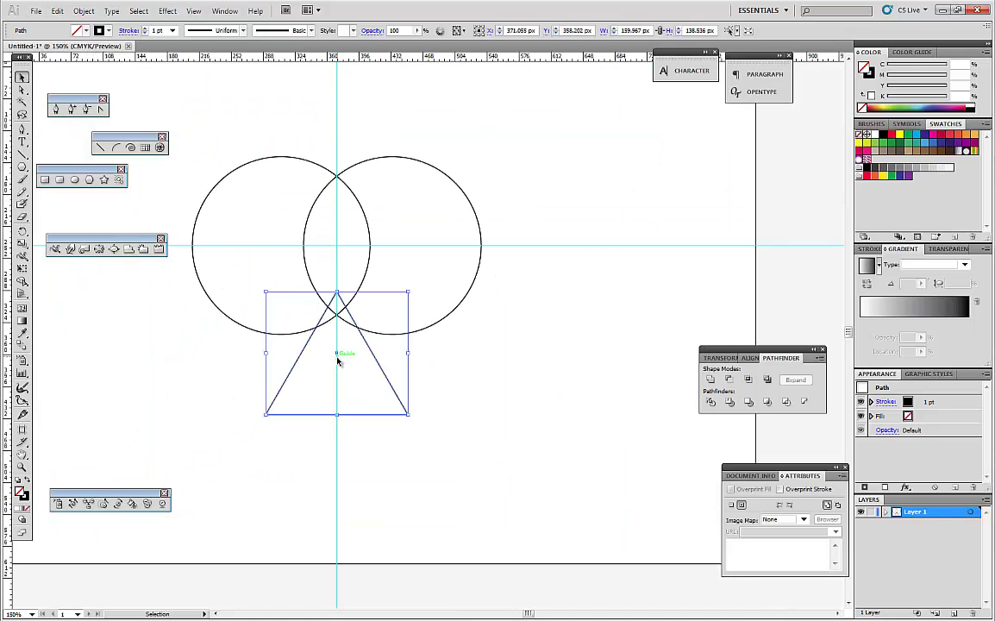
scroll(340, 391, up, 2)
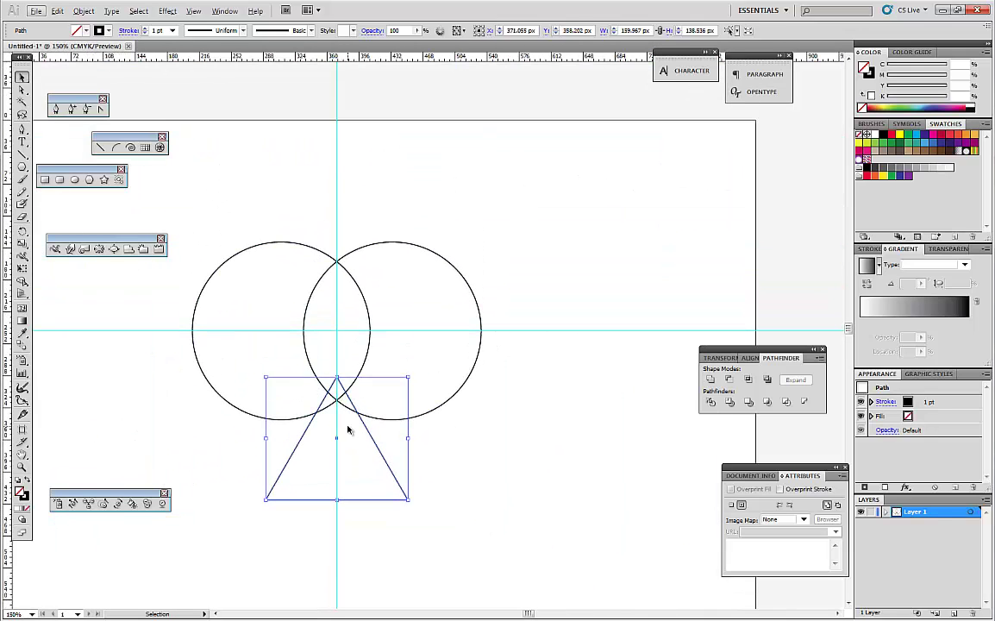
scroll(344, 428, up, 2)
drag(326, 476, 338, 272)
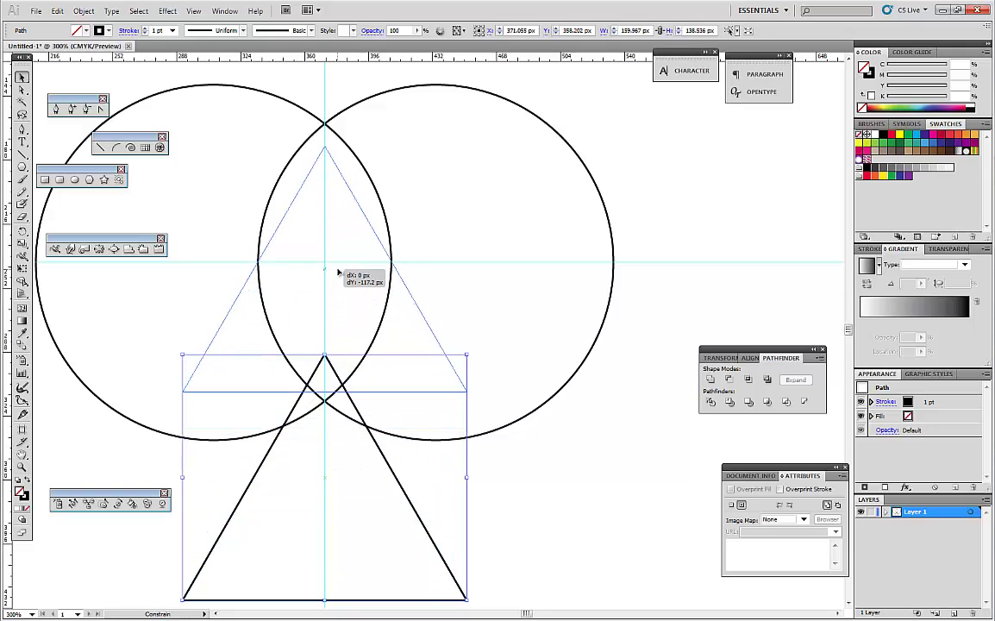
drag(338, 272, 339, 272)
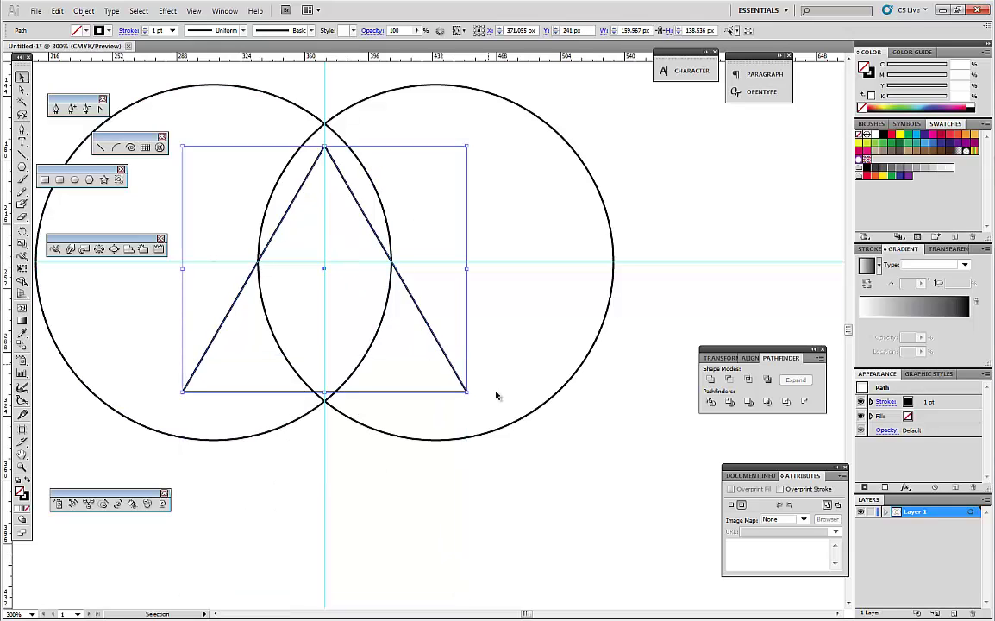
drag(467, 392, 497, 423)
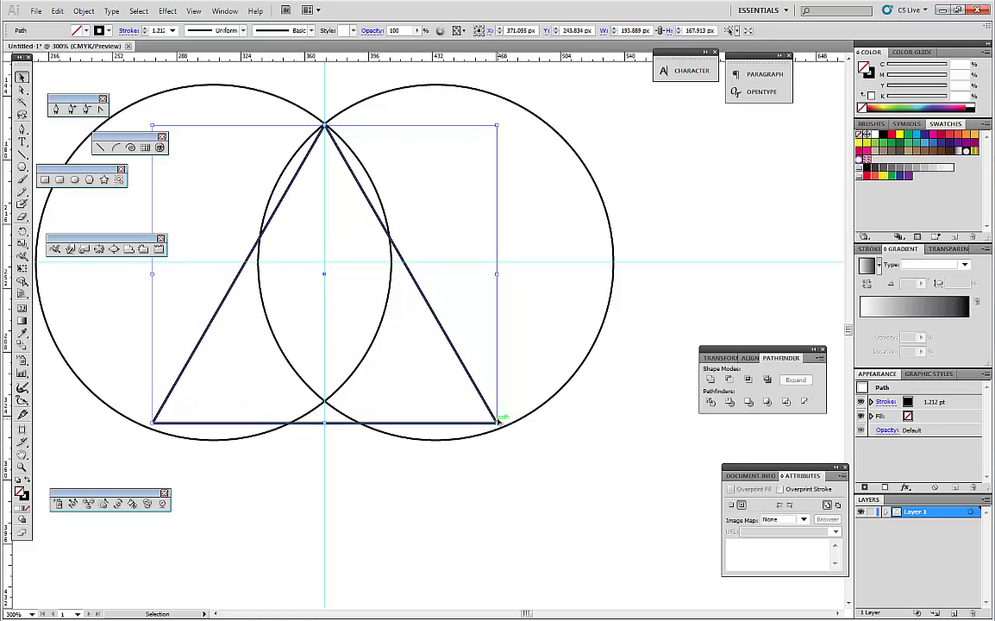
Switch the artwork to Outline view.
click(193, 12)
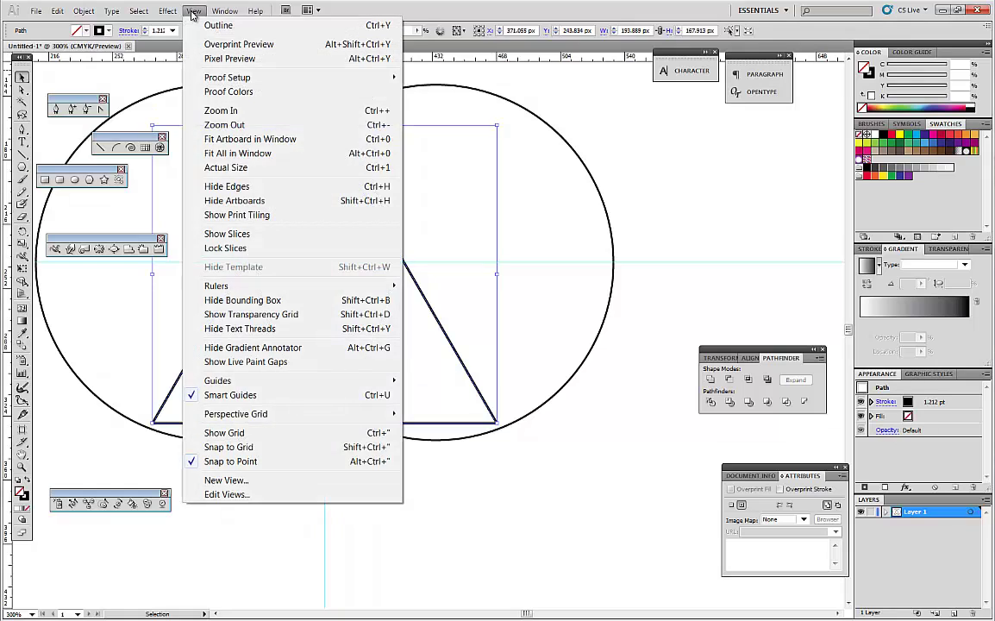
click(217, 25)
scroll(289, 108, up, 1)
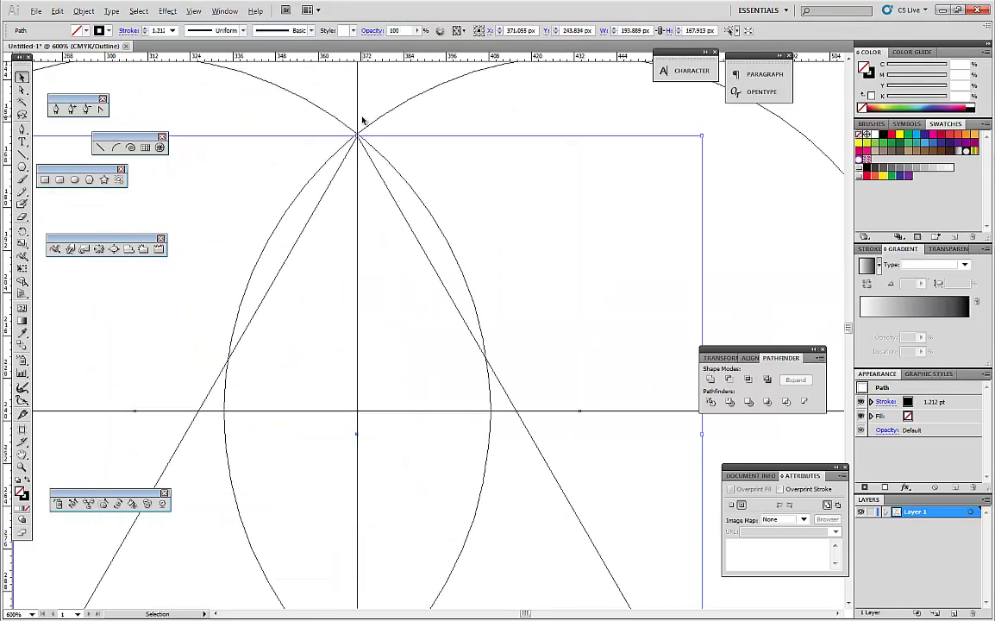
scroll(380, 140, down, 10)
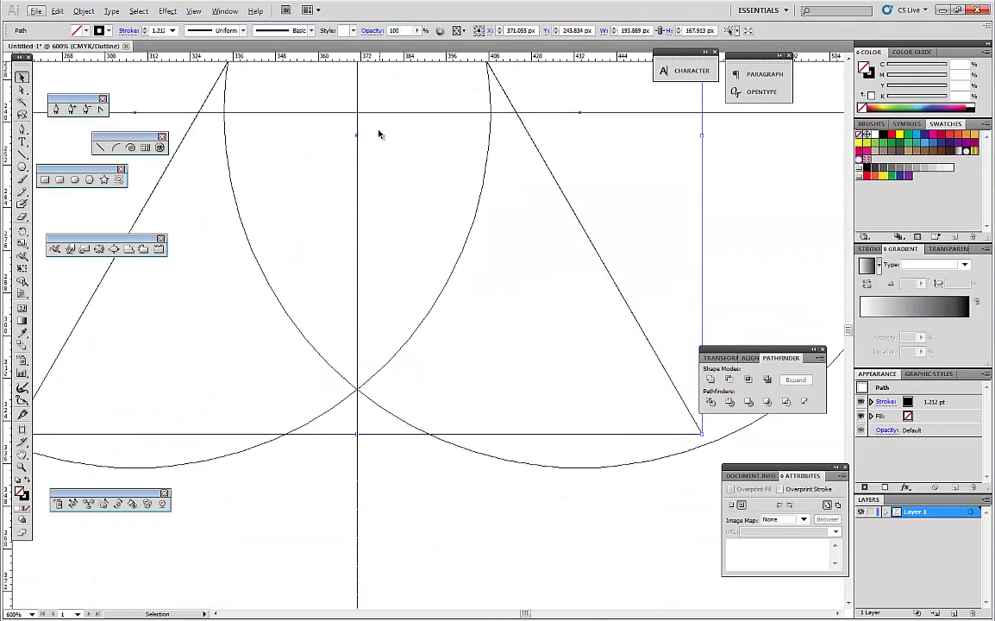
scroll(379, 133, down, 10)
scroll(517, 231, up, 5)
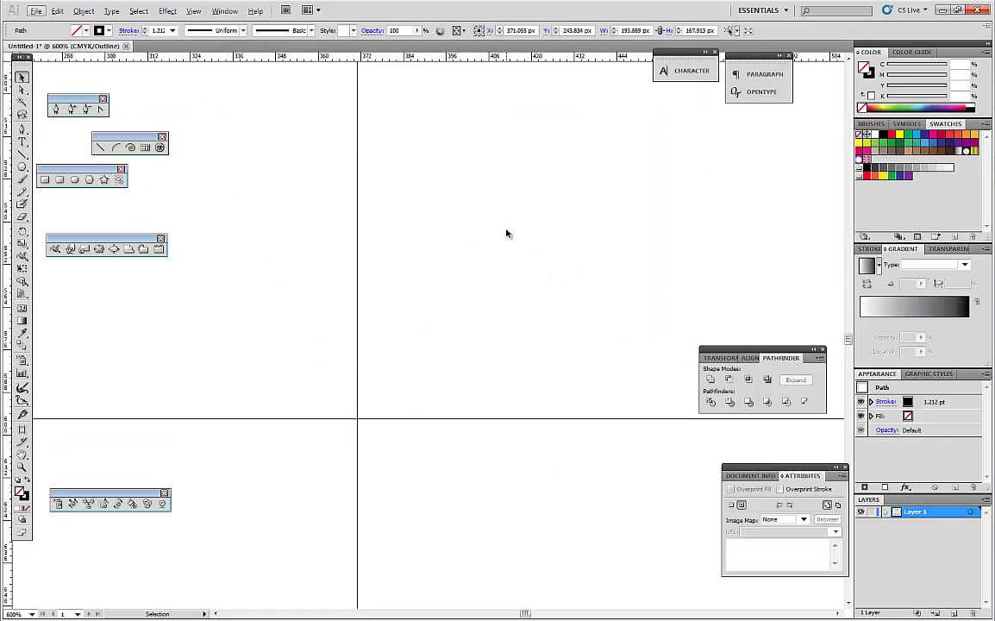
scroll(507, 233, down, 1)
scroll(506, 233, down, 3)
scroll(506, 231, up, 5)
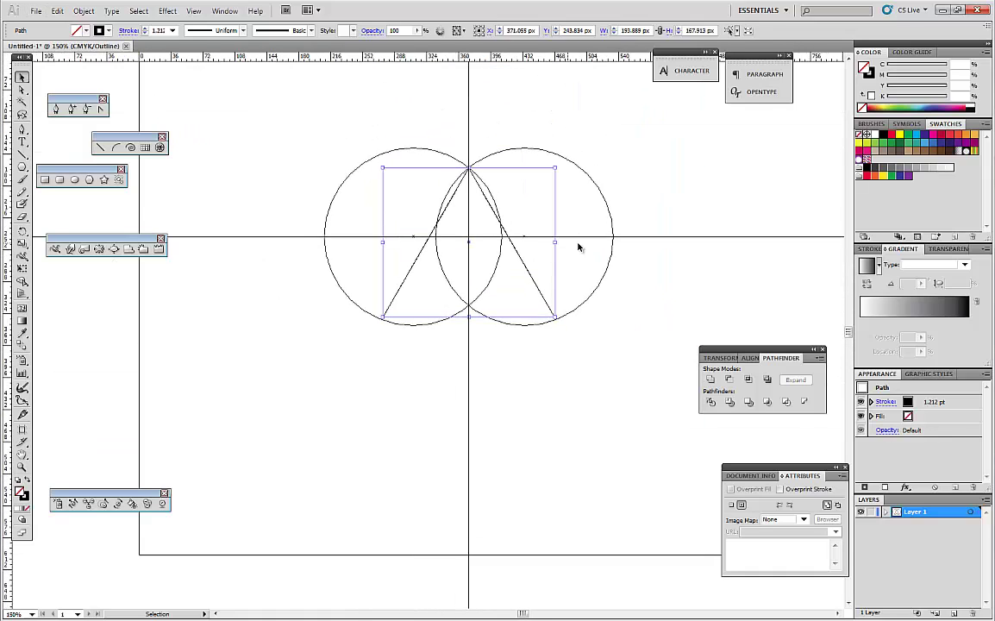
scroll(535, 228, right, 2)
scroll(505, 216, up, 2)
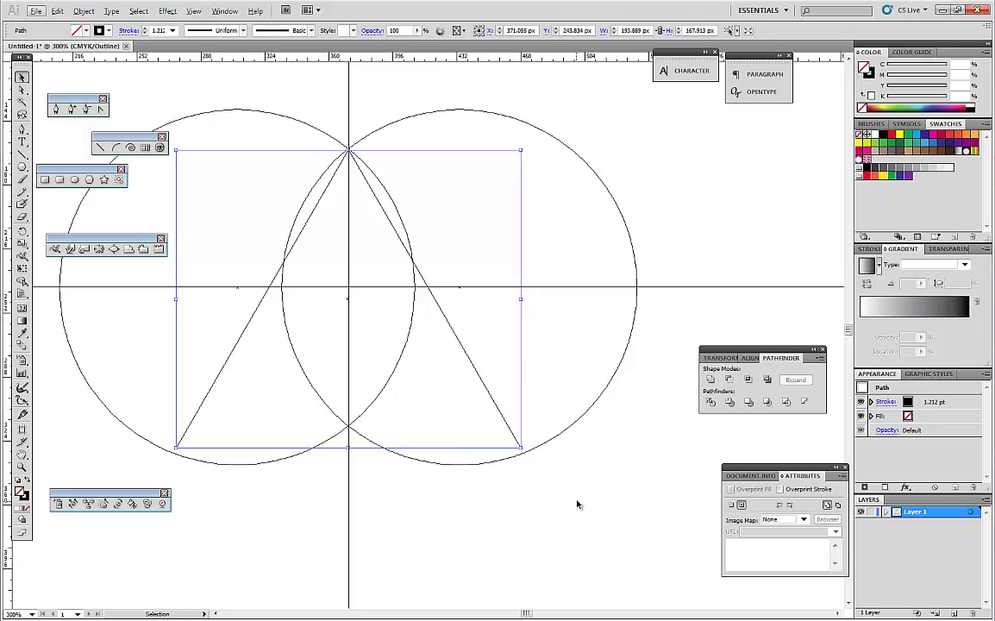
Enlarge the triangle evenly about its centre until a corner meets the circle.
drag(520, 446, 529, 454)
scroll(402, 435, up, 5)
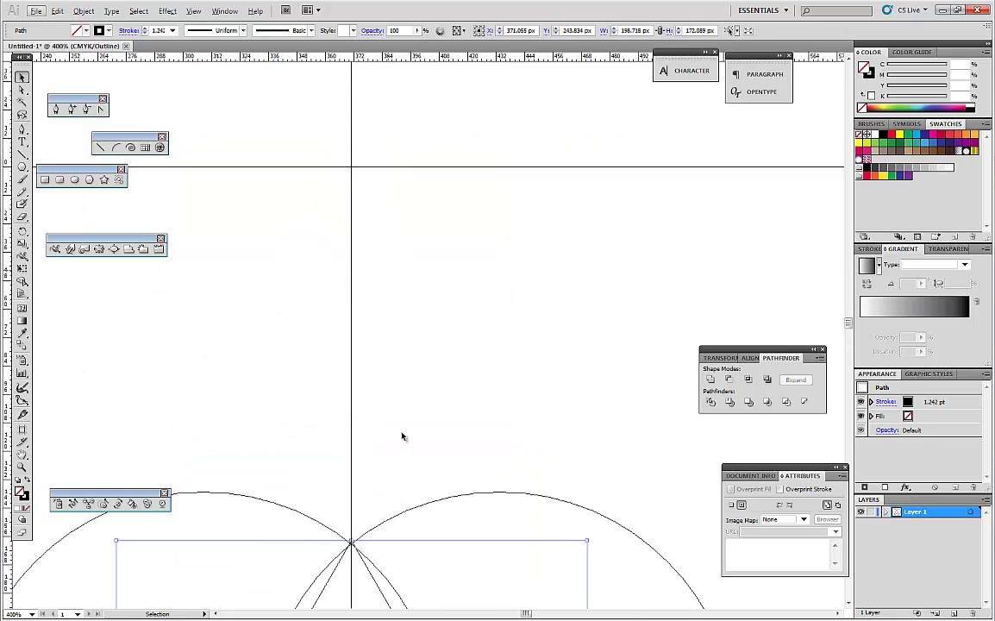
scroll(362, 433, up, 4)
scroll(362, 433, up, 2)
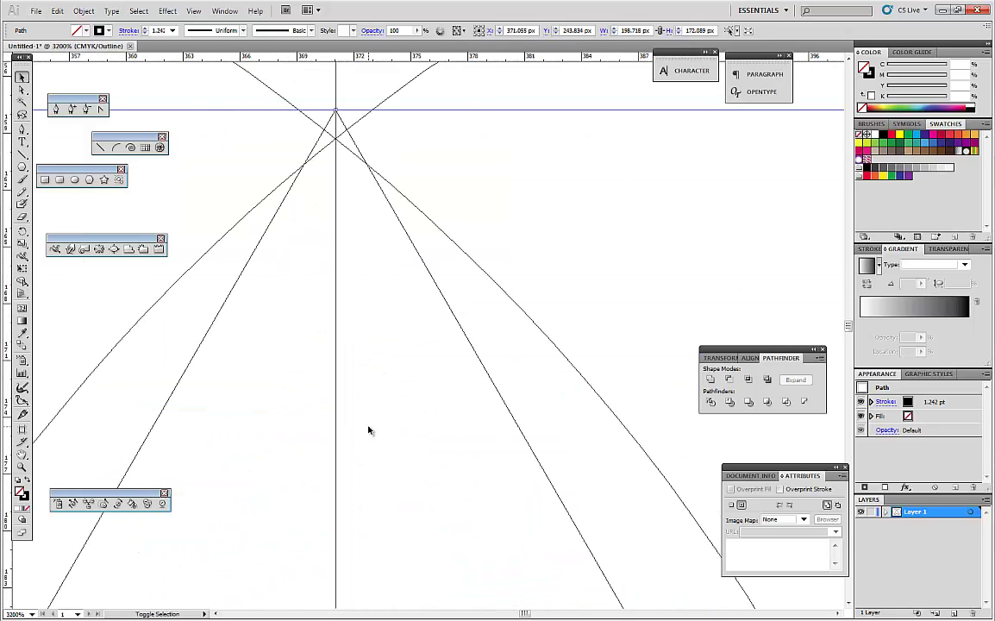
scroll(368, 429, up, 2)
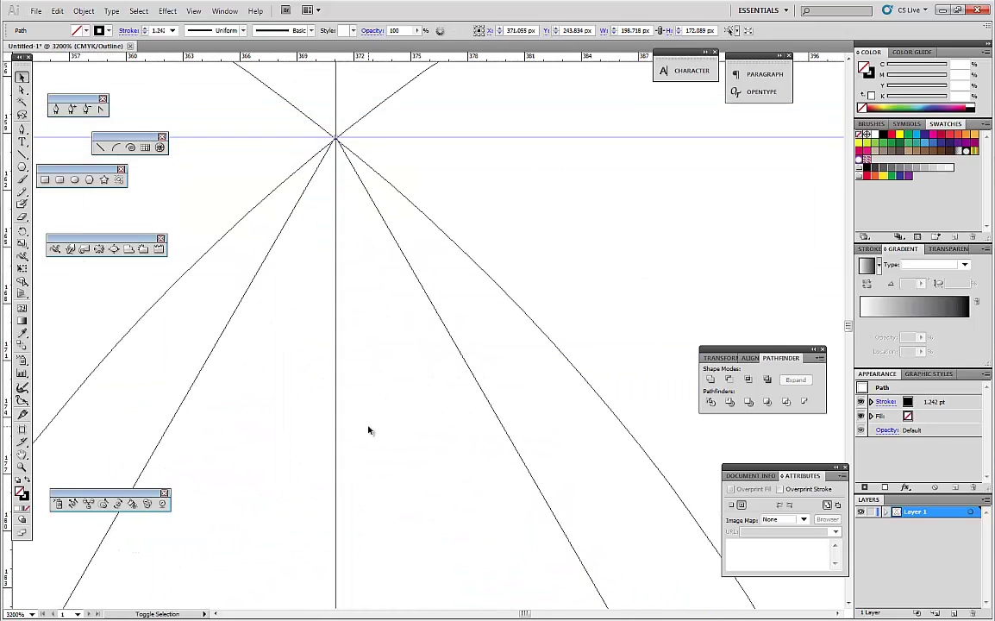
scroll(368, 430, down, 1)
scroll(428, 389, down, 4)
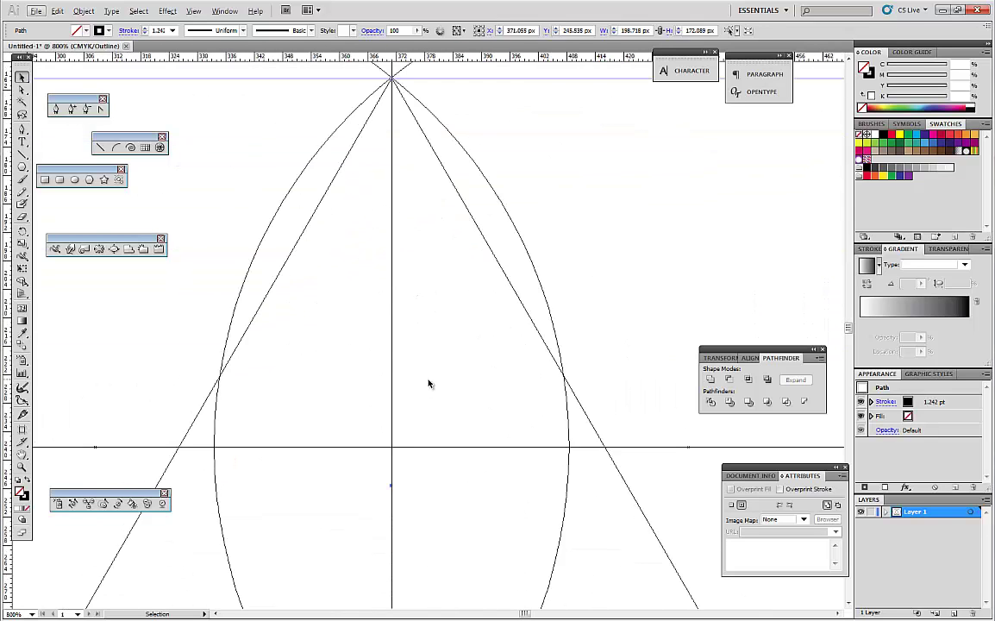
scroll(428, 384, down, 4)
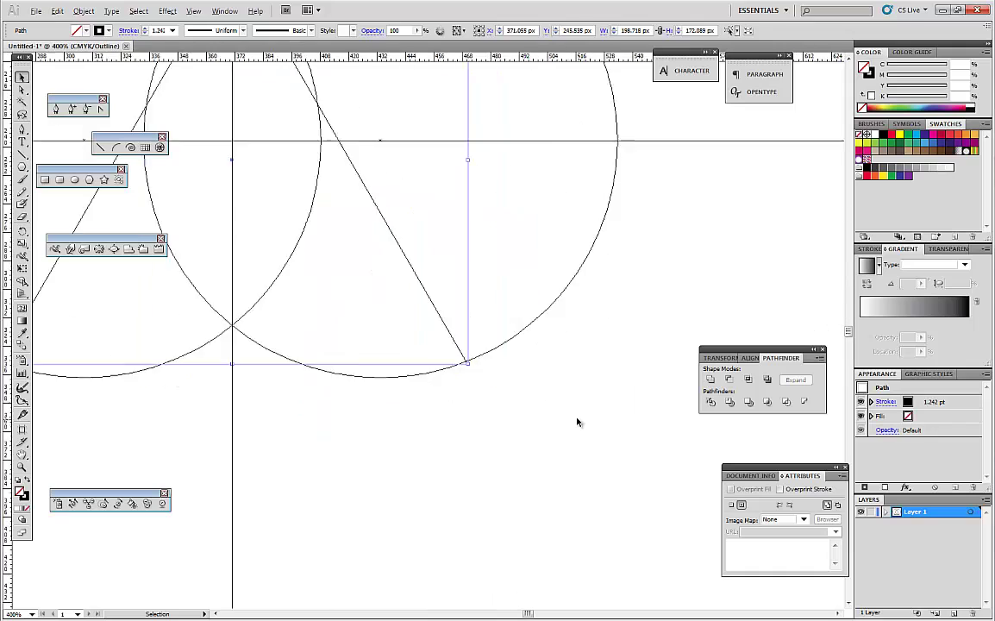
scroll(517, 388, up, 5)
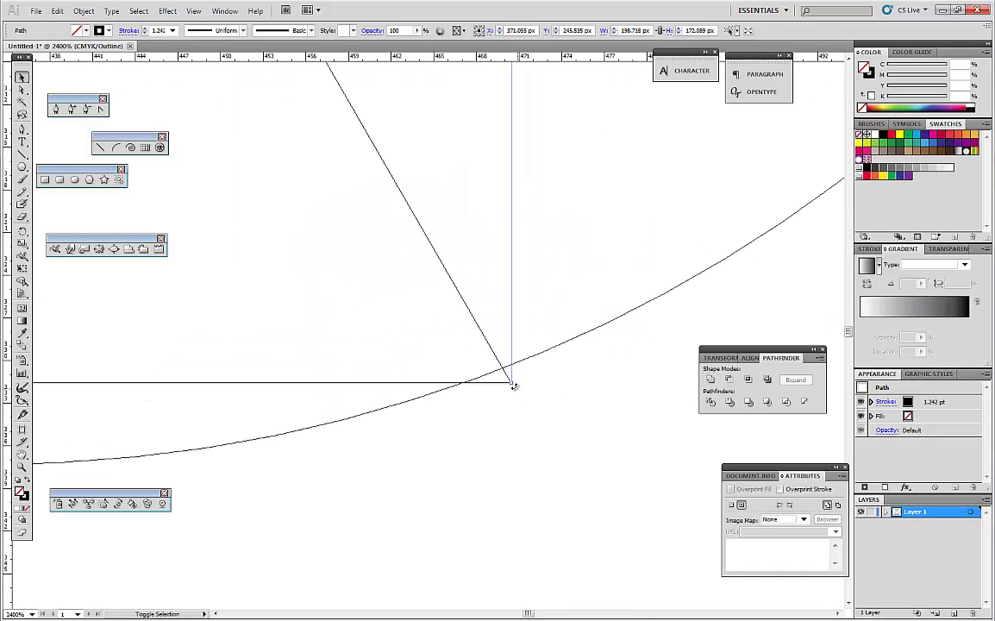
drag(515, 385, 503, 376)
scroll(517, 397, down, 6)
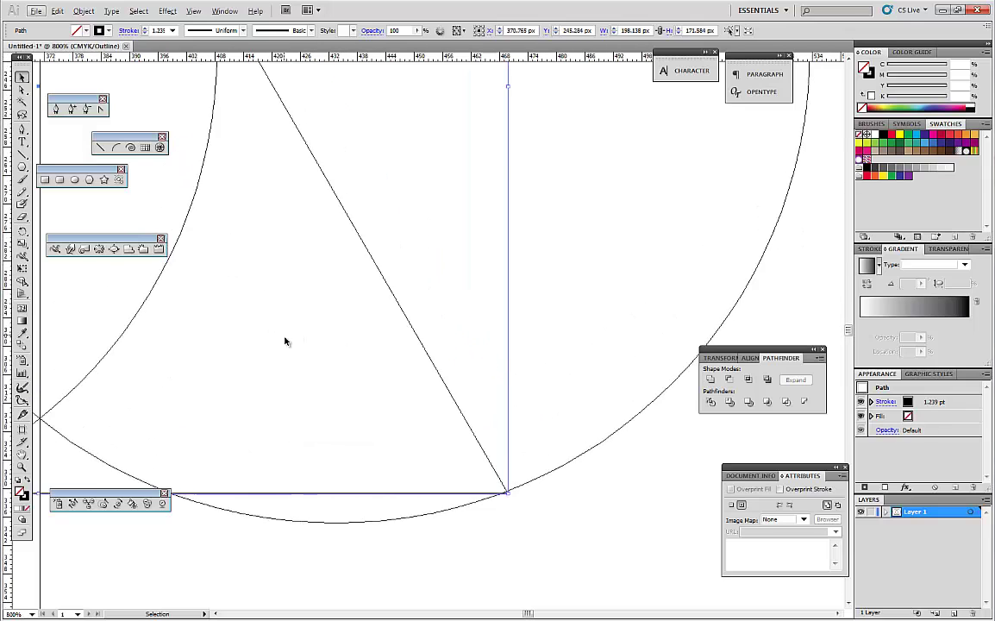
scroll(290, 335, up, 6)
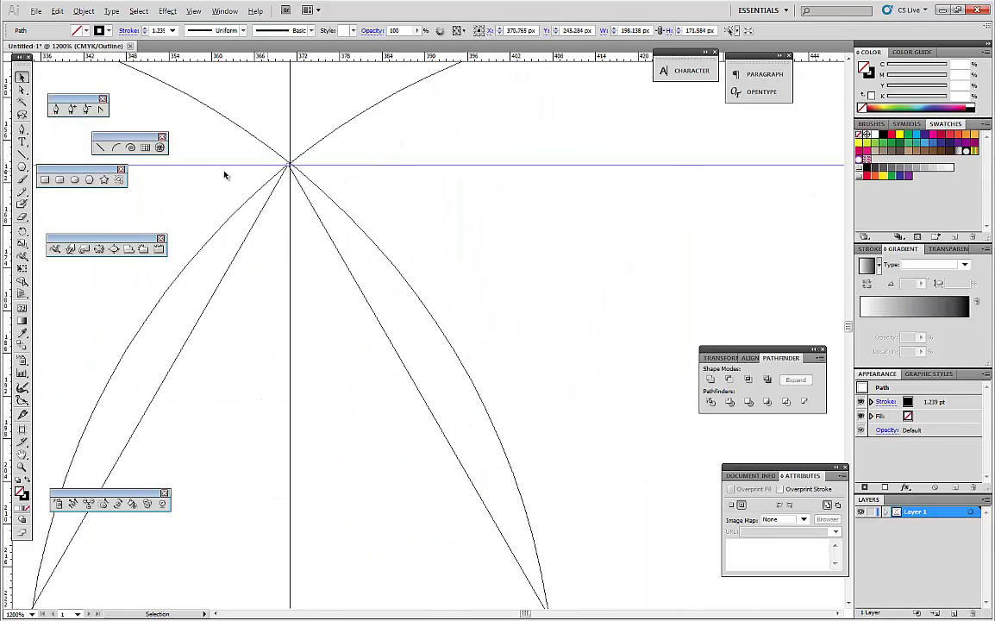
scroll(332, 174, up, 2)
Shift and rescale the triangle to about 197.6 × 171.1 px, base corners on the circles.
drag(407, 176, 433, 181)
scroll(432, 181, down, 7)
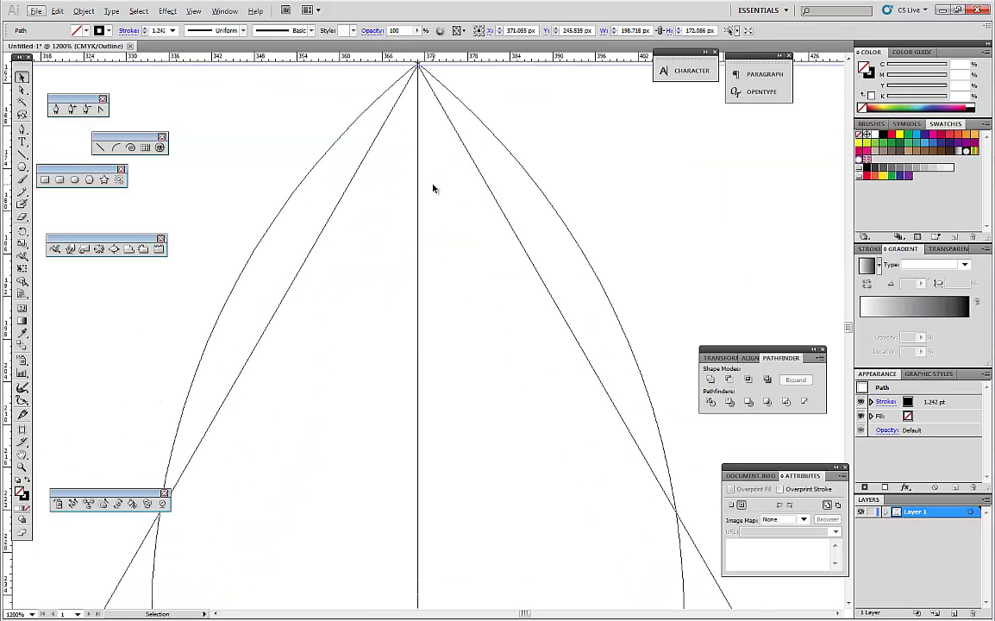
scroll(573, 248, right, 2)
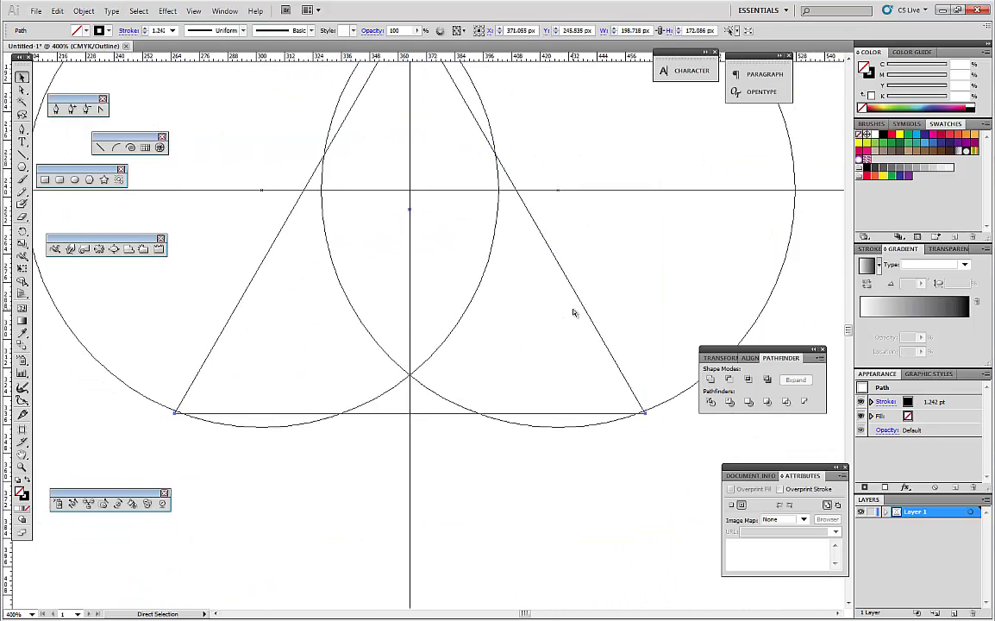
scroll(603, 419, up, 5)
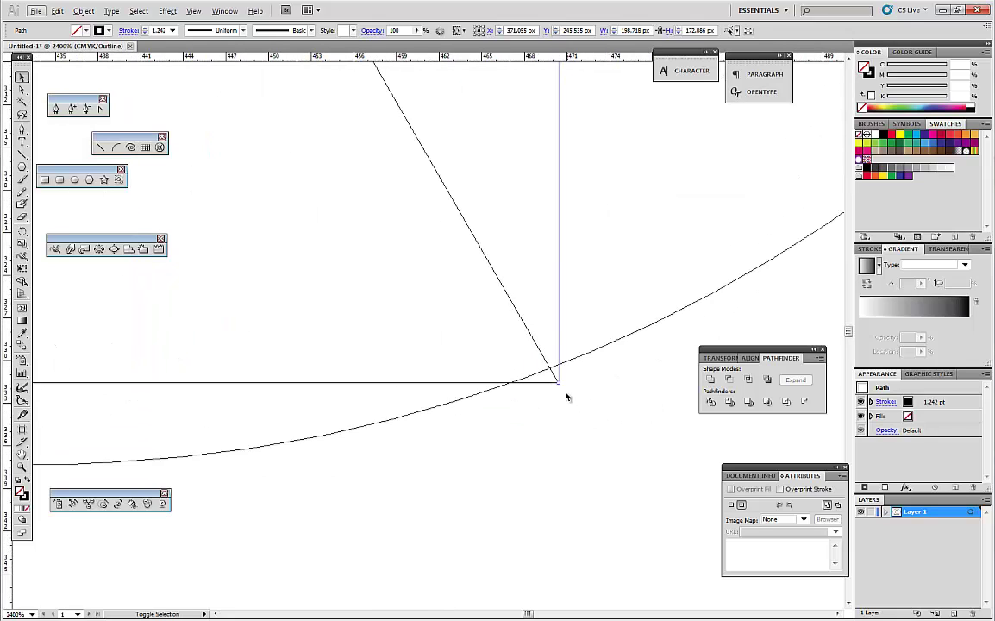
drag(559, 383, 544, 371)
scroll(295, 264, down, 5)
scroll(294, 259, down, 2)
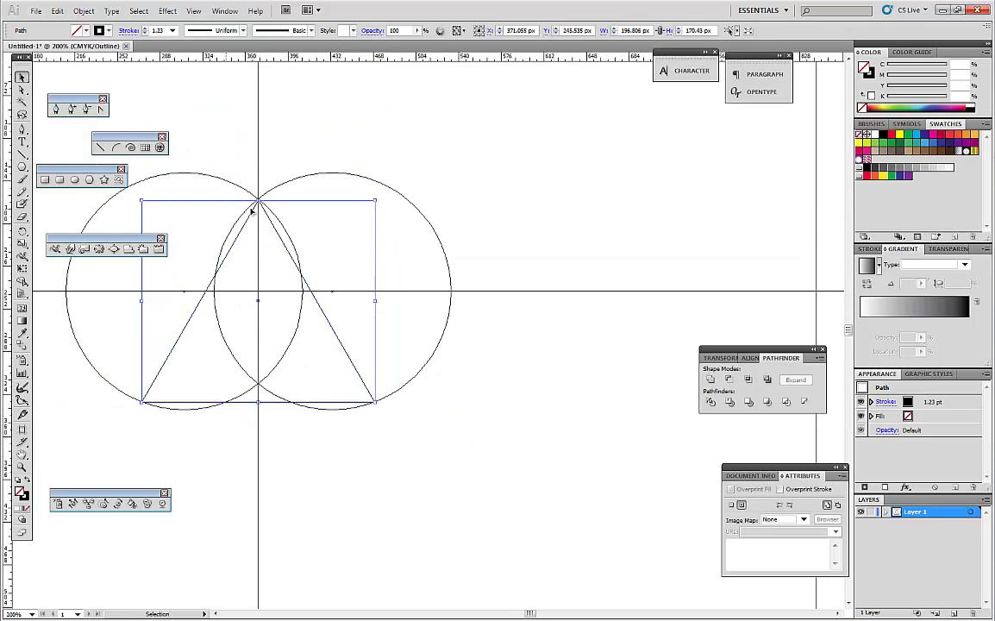
scroll(253, 210, up, 7)
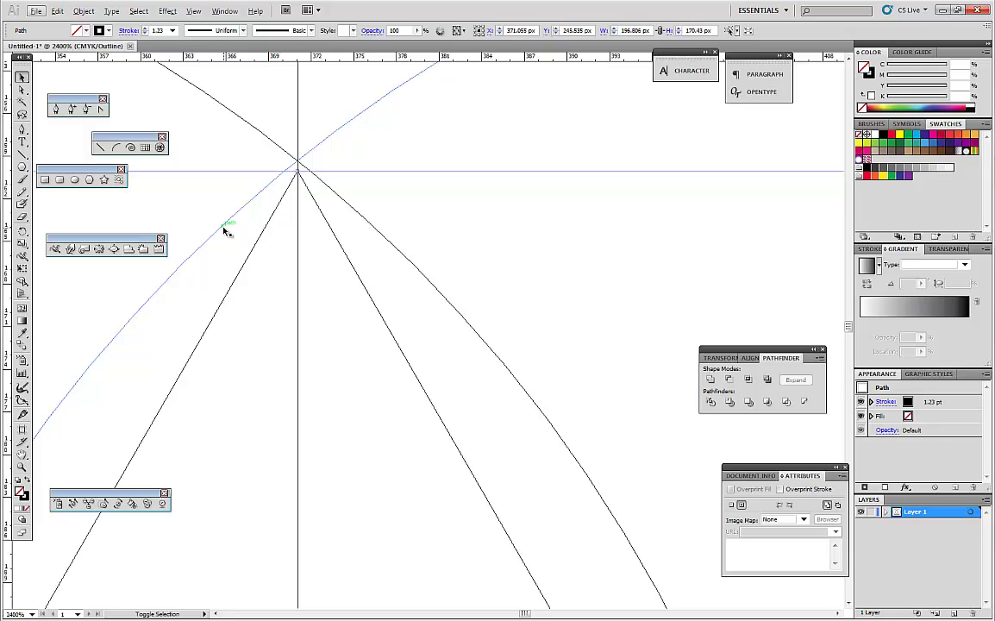
scroll(226, 225, down, 5)
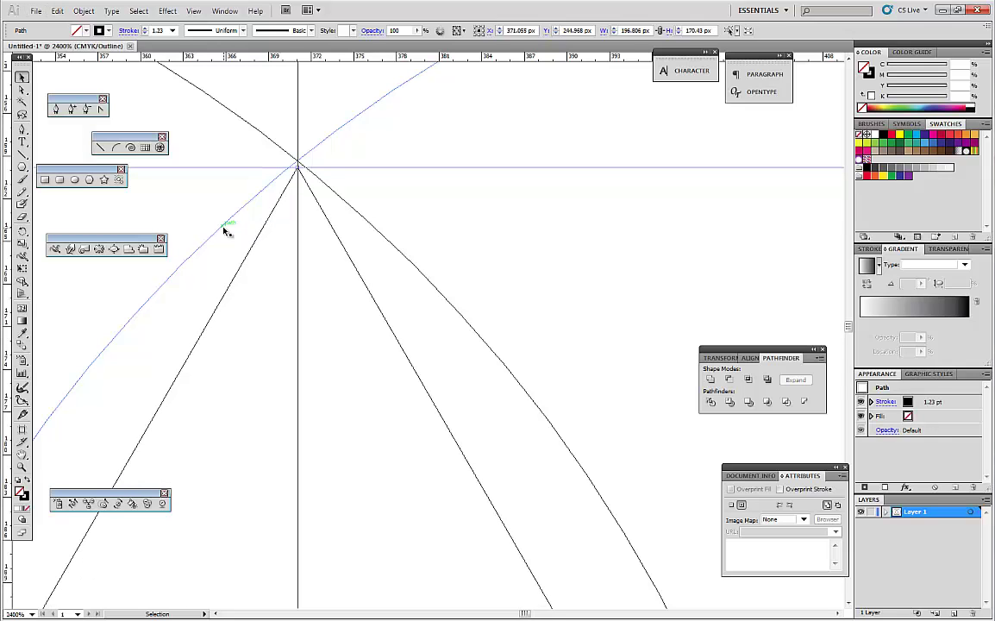
scroll(511, 478, up, 5)
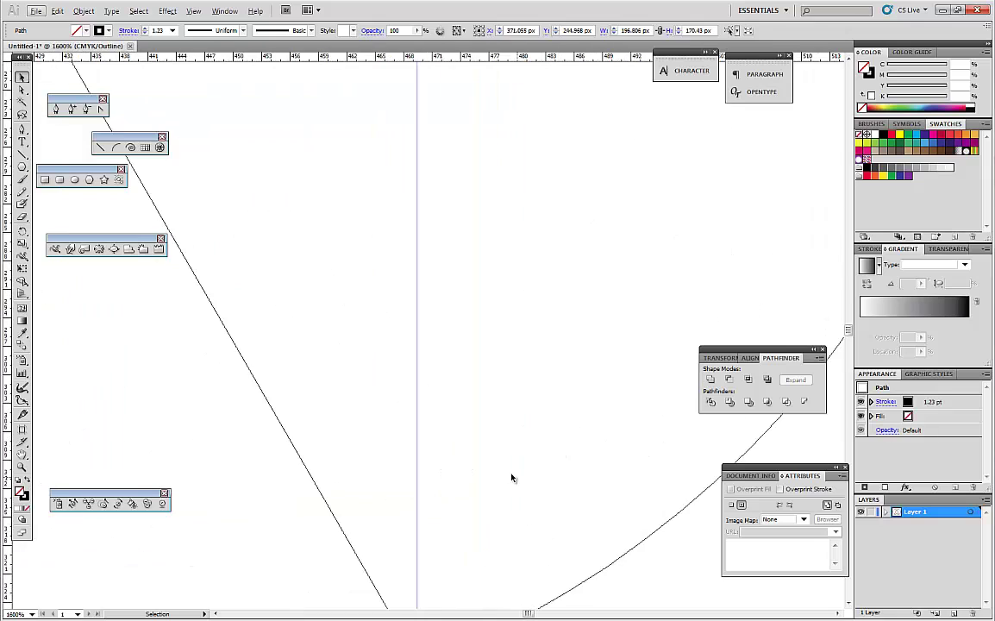
scroll(459, 469, up, 3)
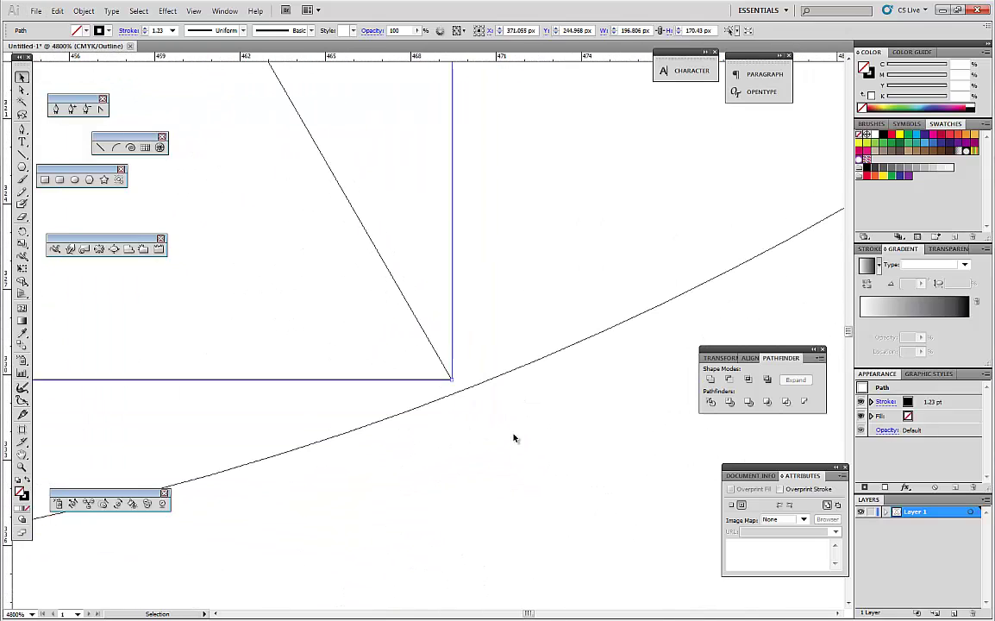
drag(451, 380, 460, 388)
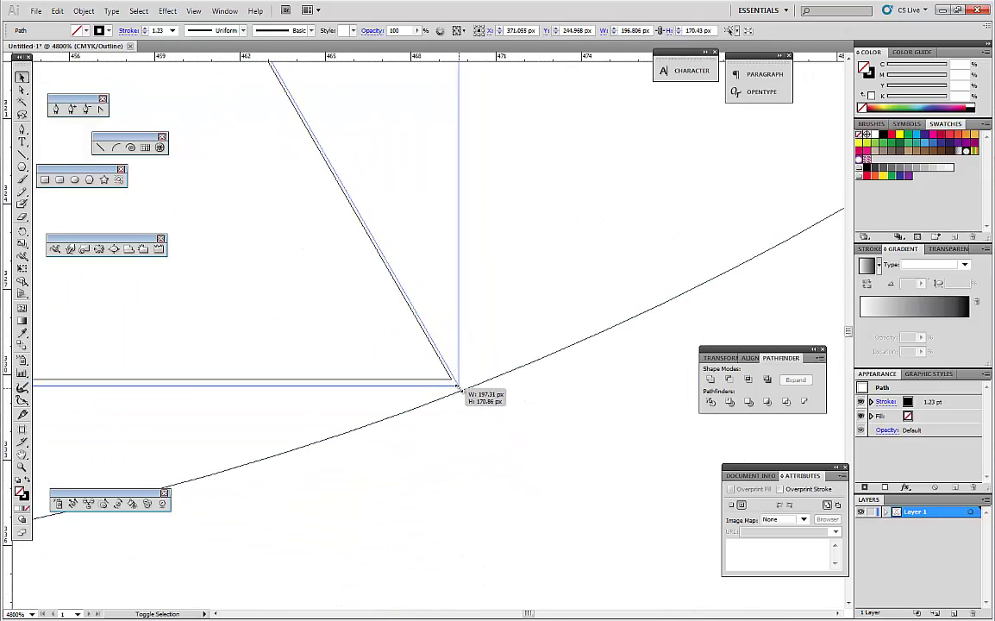
Nudge the triangle's apex onto the circles' upper crossing, then deselect everything.
scroll(460, 388, down, 8)
scroll(229, 82, up, 8)
key(alt+f)
drag(289, 132, 290, 132)
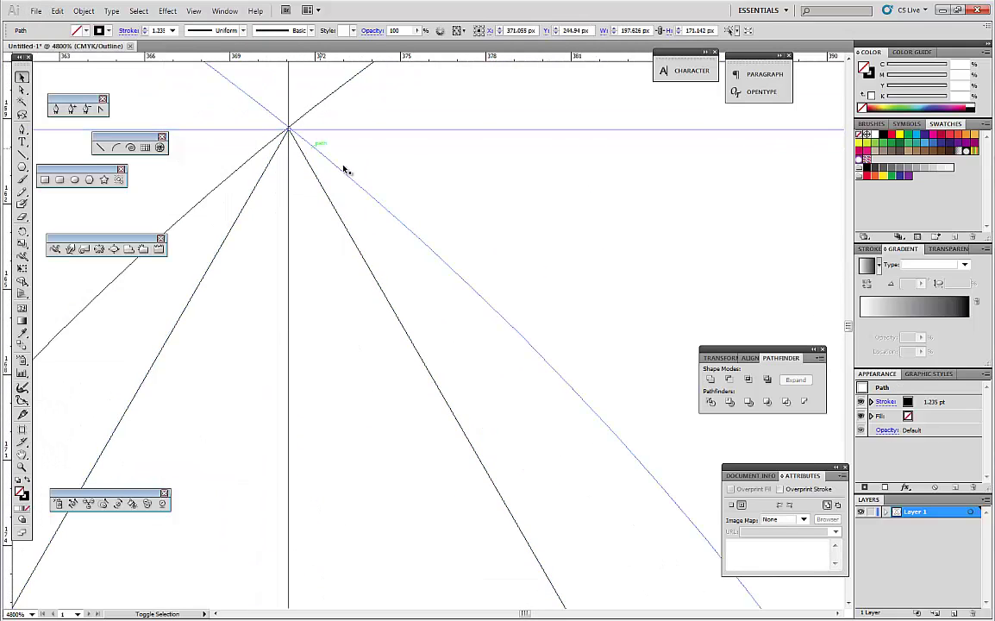
scroll(424, 213, down, 4)
scroll(581, 330, up, 3)
scroll(582, 330, down, 10)
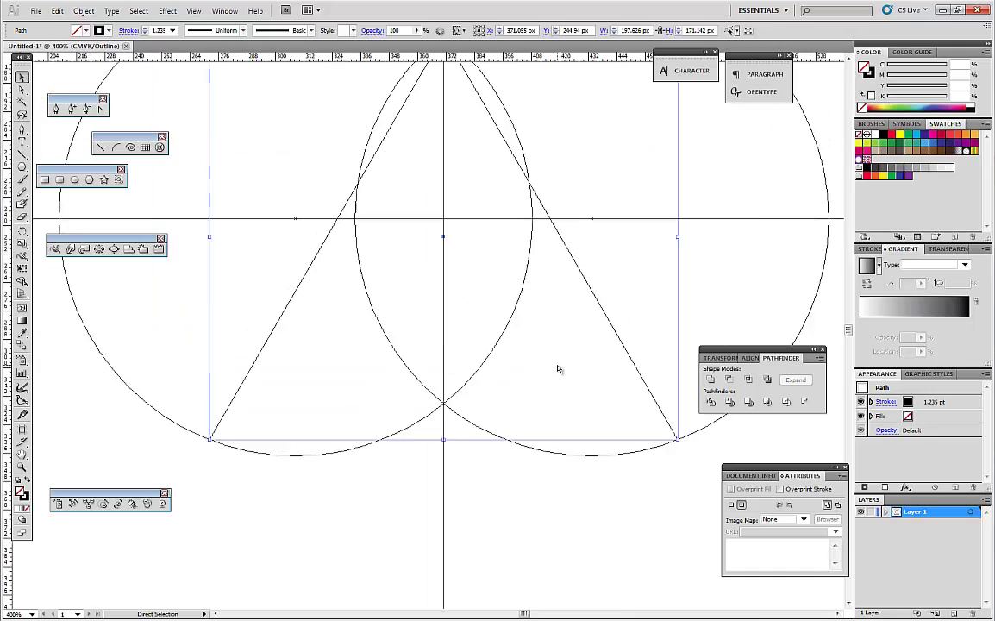
scroll(555, 370, up, 1)
click(507, 539)
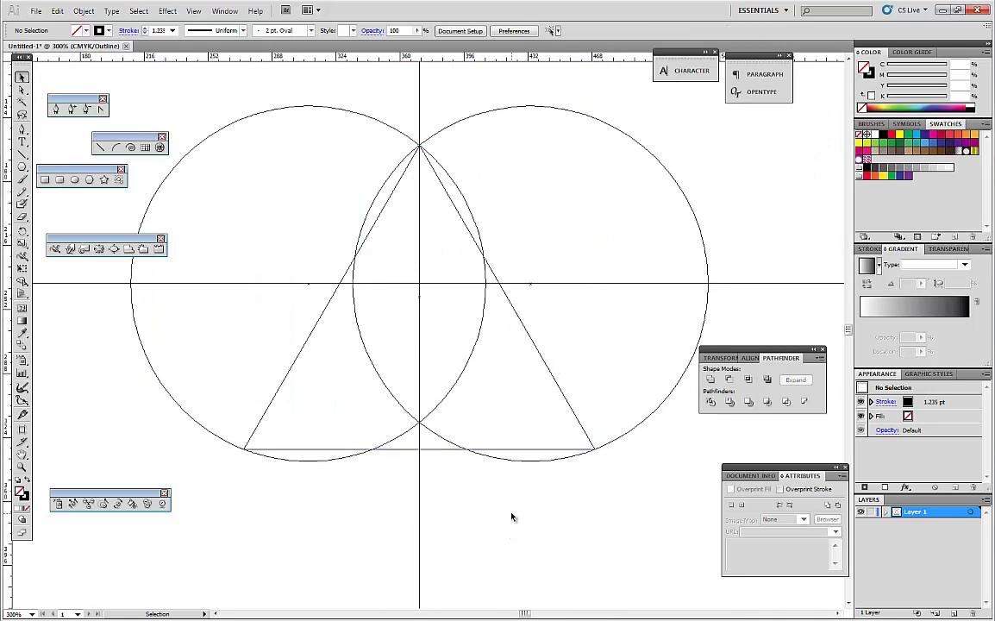
Alt-drag a copy of the right circle below the triangle, centred on the vertical guide.
scroll(531, 520, right, 1)
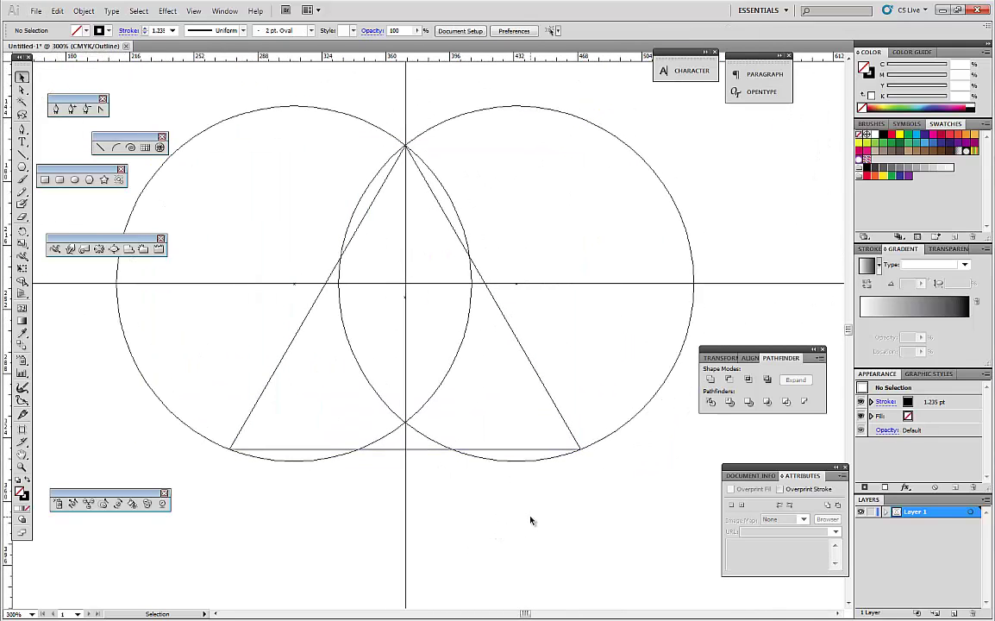
scroll(531, 520, down, 2)
scroll(545, 455, up, 1)
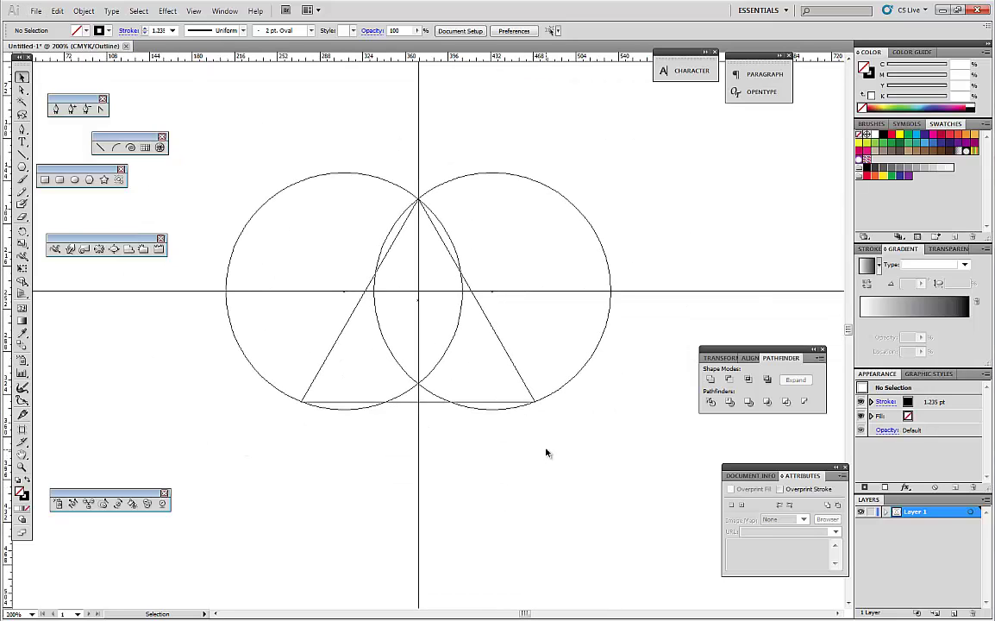
scroll(546, 453, down, 1)
click(601, 347)
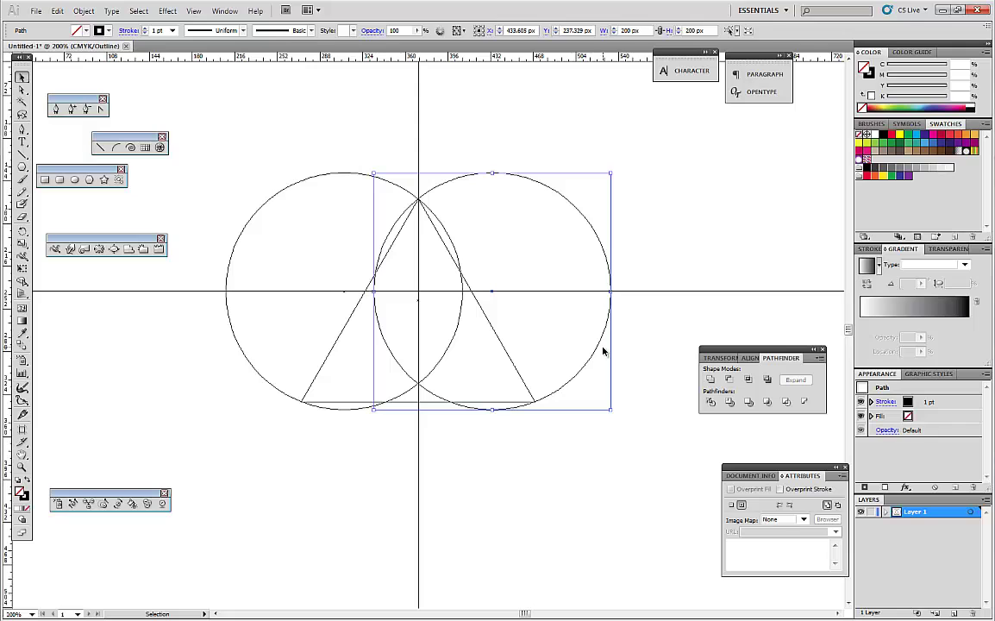
drag(600, 346, 506, 587)
drag(446, 532, 419, 536)
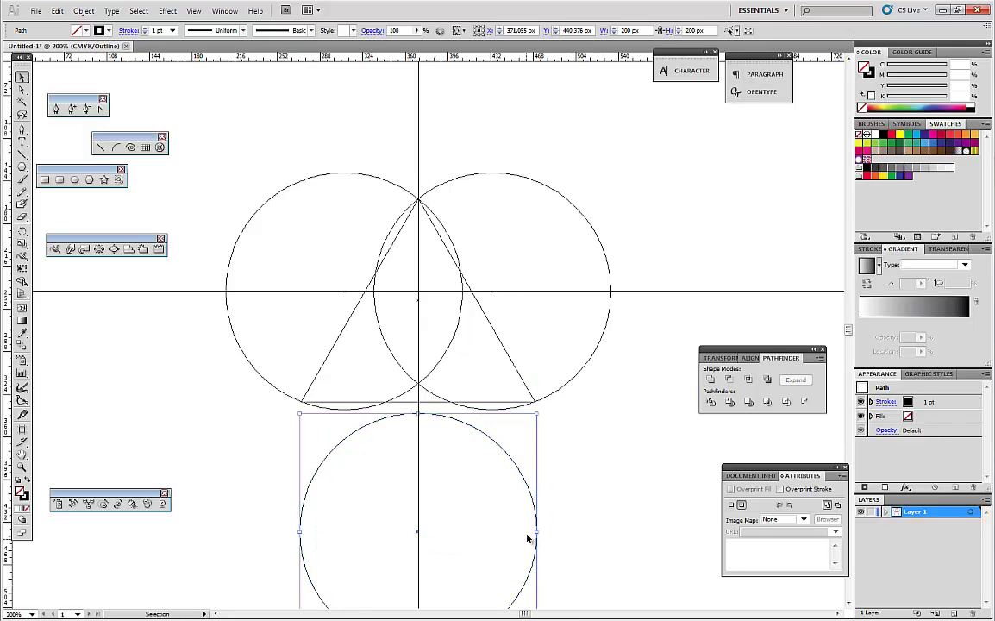
scroll(525, 531, down, 2)
key(ctrl+plus)
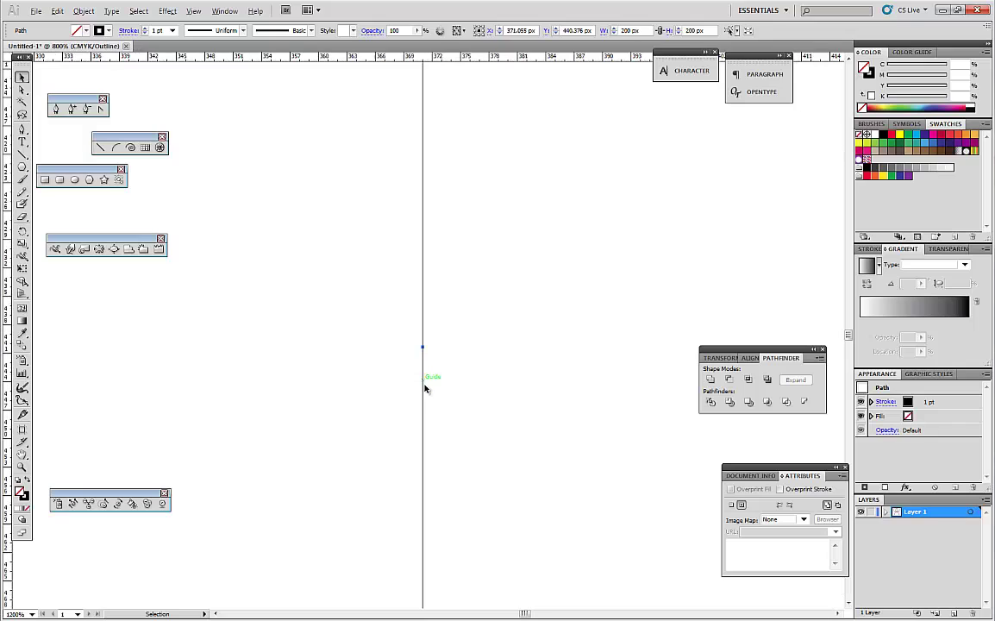
key(ctrl+minus)
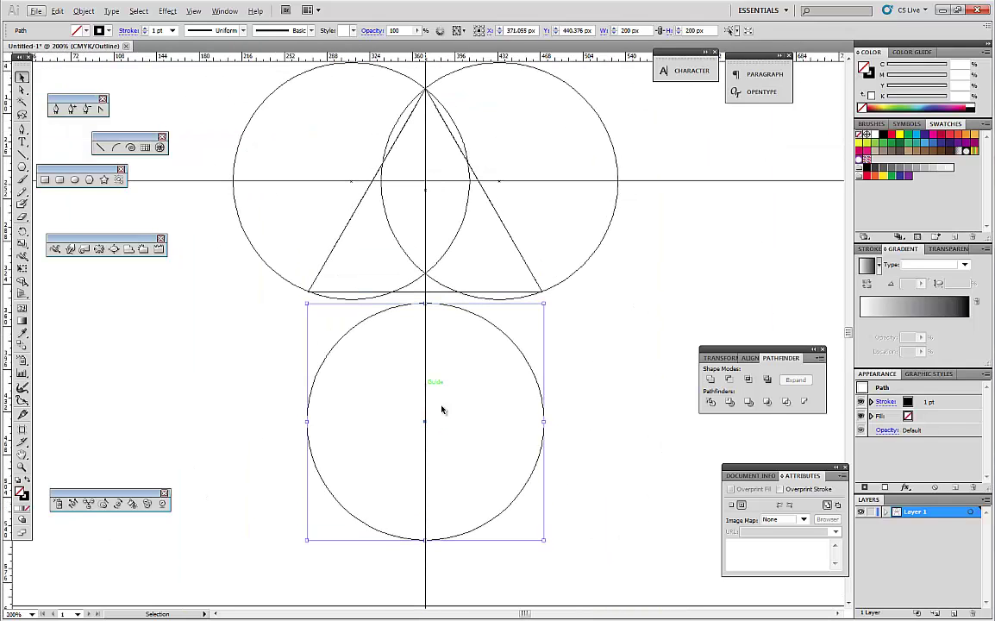
Raise the lower circle to Y 346.856 px through the triangle's base corners, then deselect.
drag(497, 519, 488, 413)
scroll(317, 251, up, 2)
scroll(310, 255, up, 1)
scroll(342, 447, up, 1)
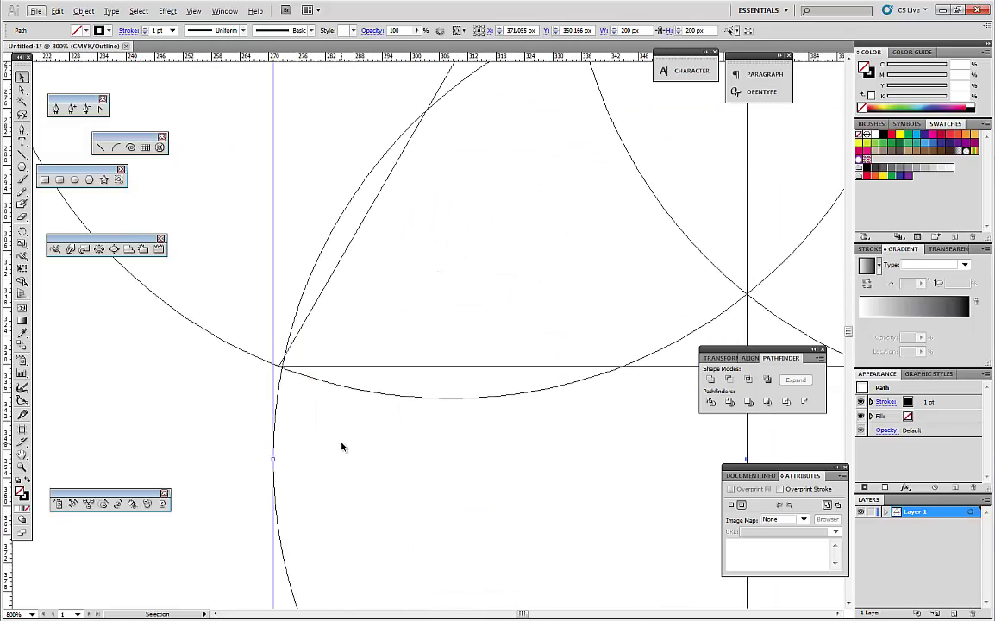
key(Up)
key(Up)
key(Up)
key(Up)
key(Up)
key(Up)
key(Up)
key(Up)
key(Up)
key(Up)
key(Up)
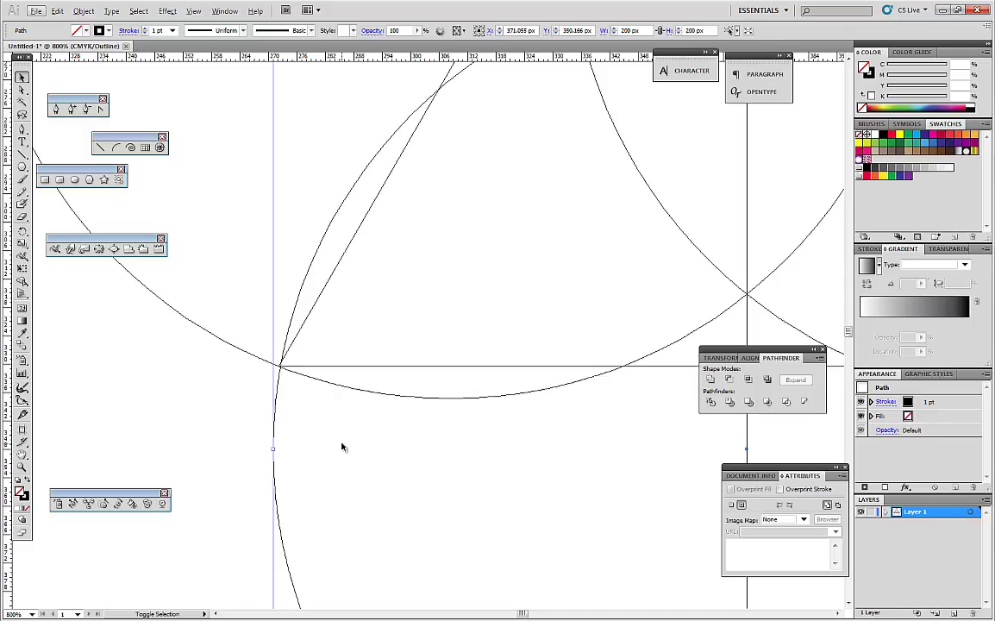
key(Up)
key(Up)
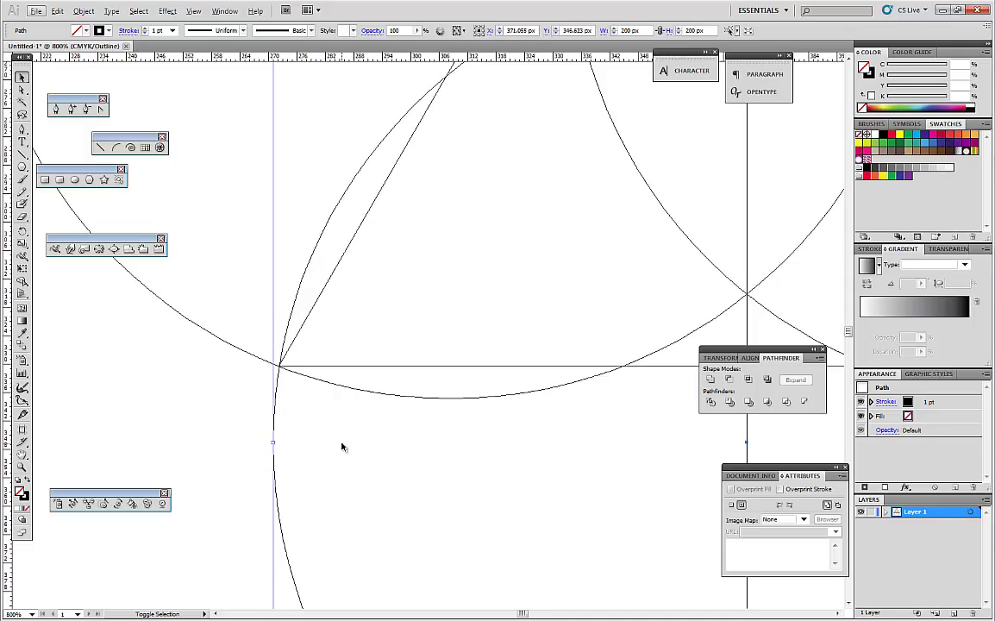
key(Up)
key(Up)
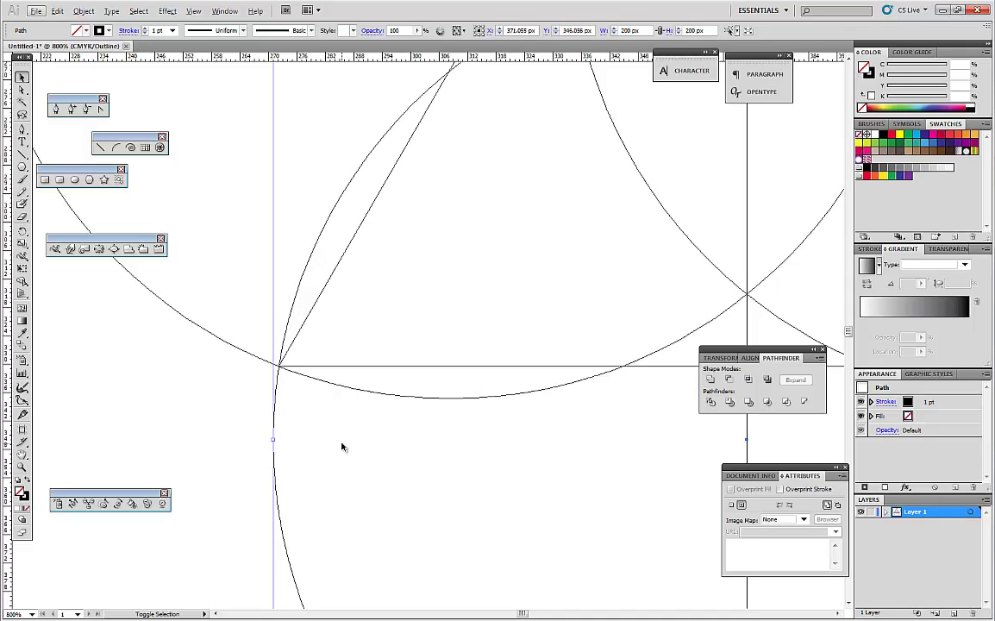
key(shift+Up)
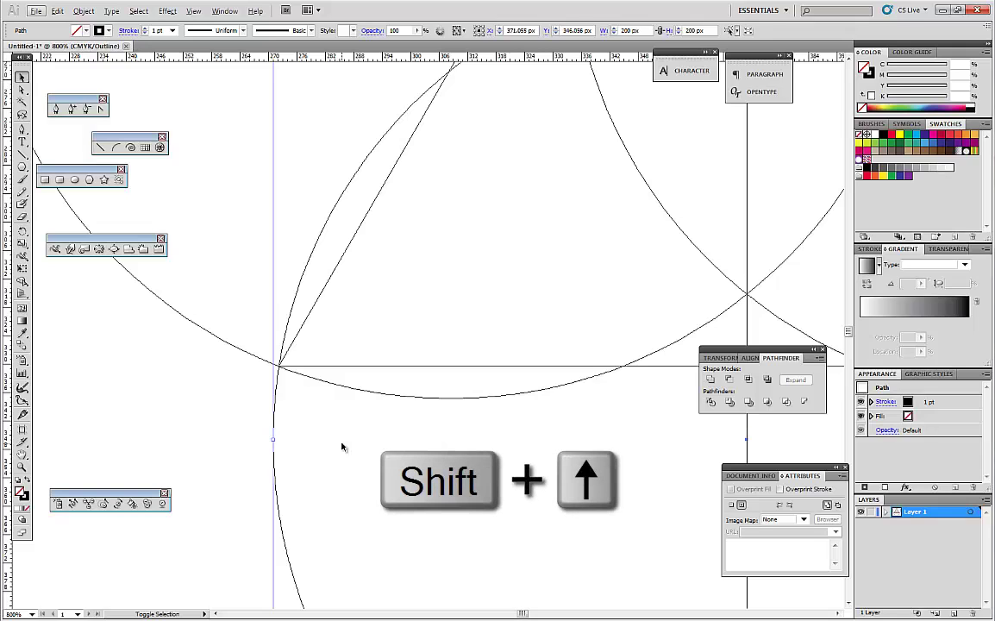
scroll(340, 448, down, 6)
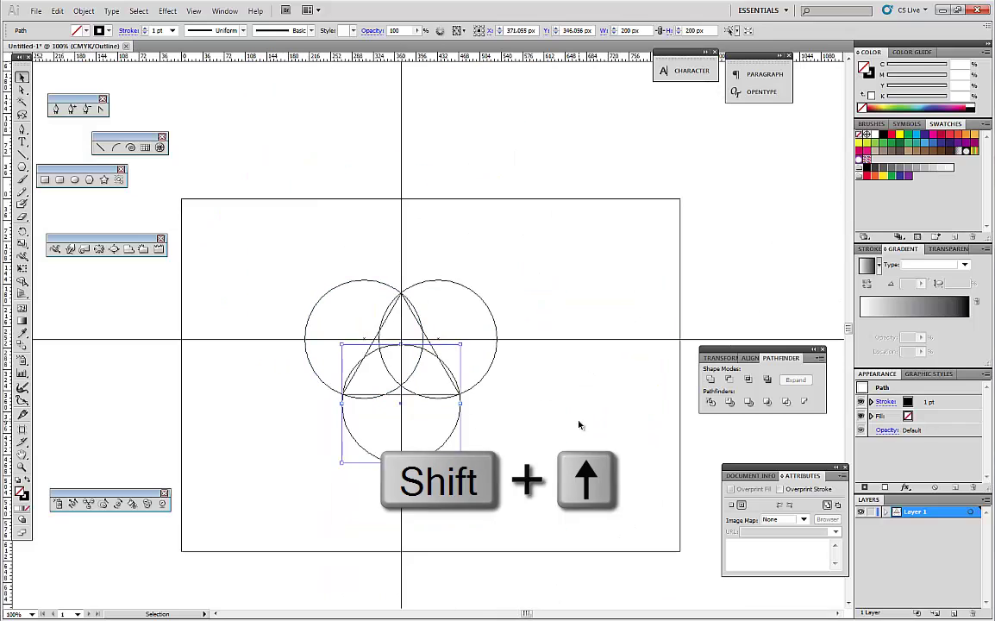
click(484, 416)
Switch from Outline view back to Preview and select the triangle.
scroll(448, 416, up, 5)
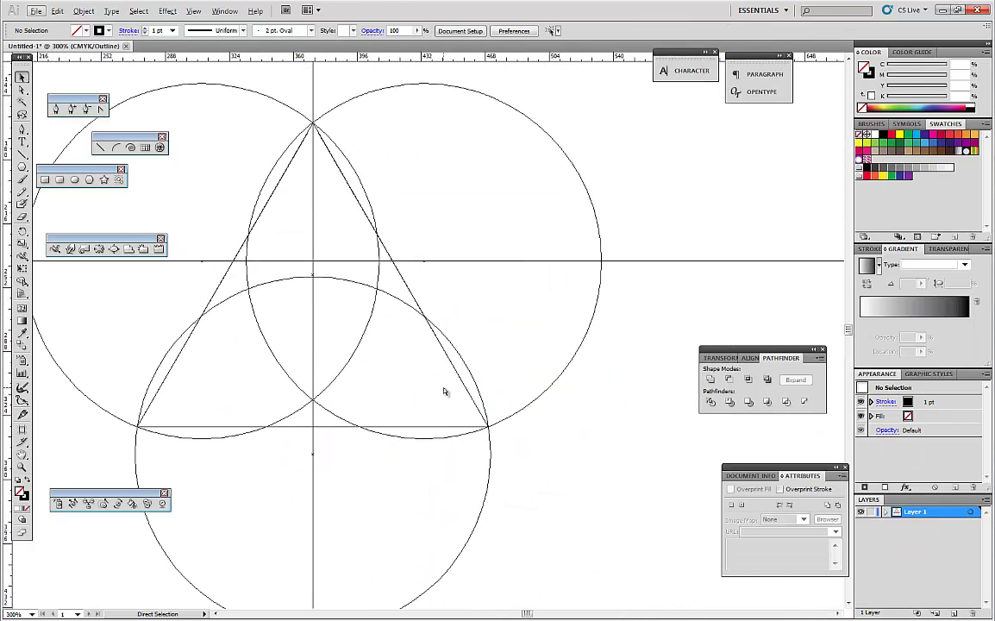
scroll(604, 424, left, 1)
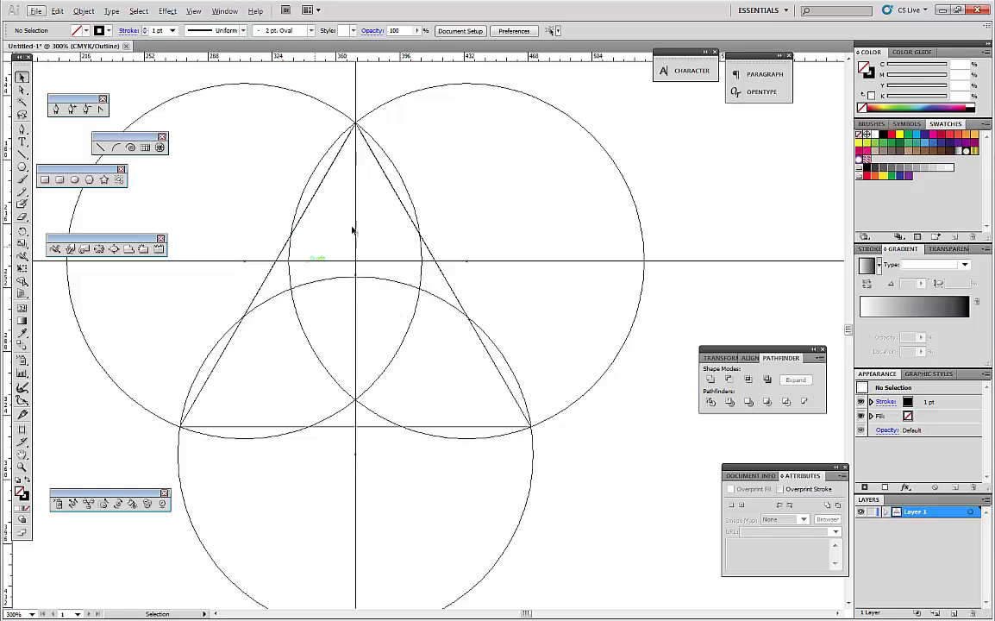
scroll(469, 274, down, 1)
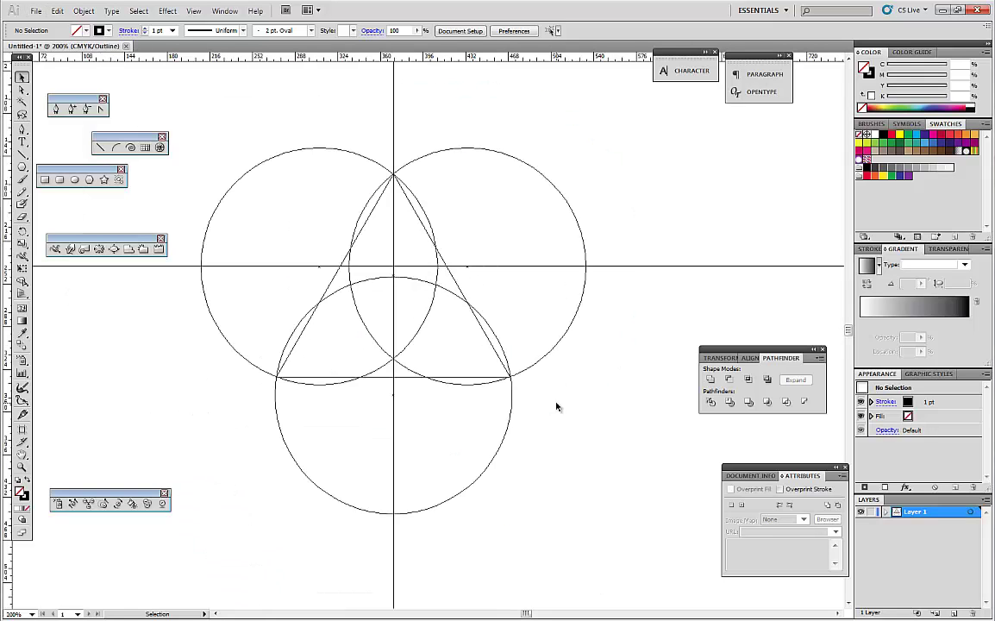
click(191, 11)
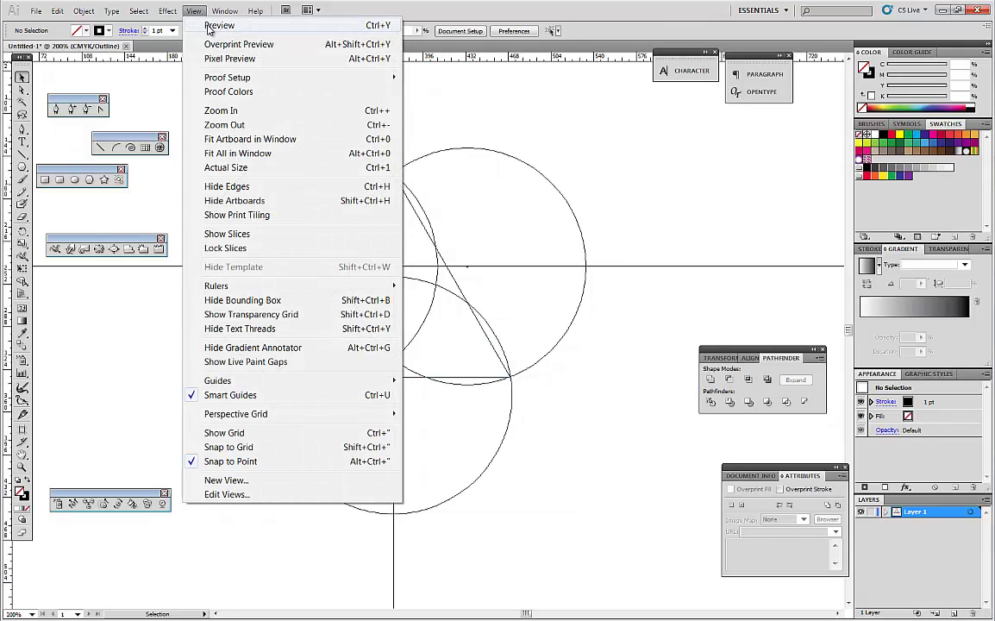
click(285, 25)
scroll(613, 419, up, 1)
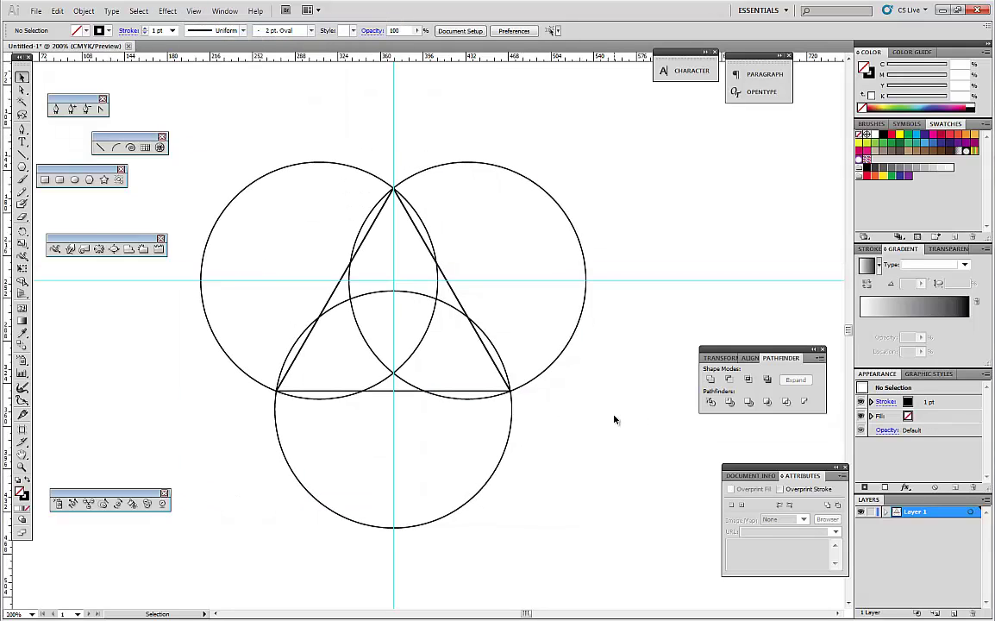
click(473, 392)
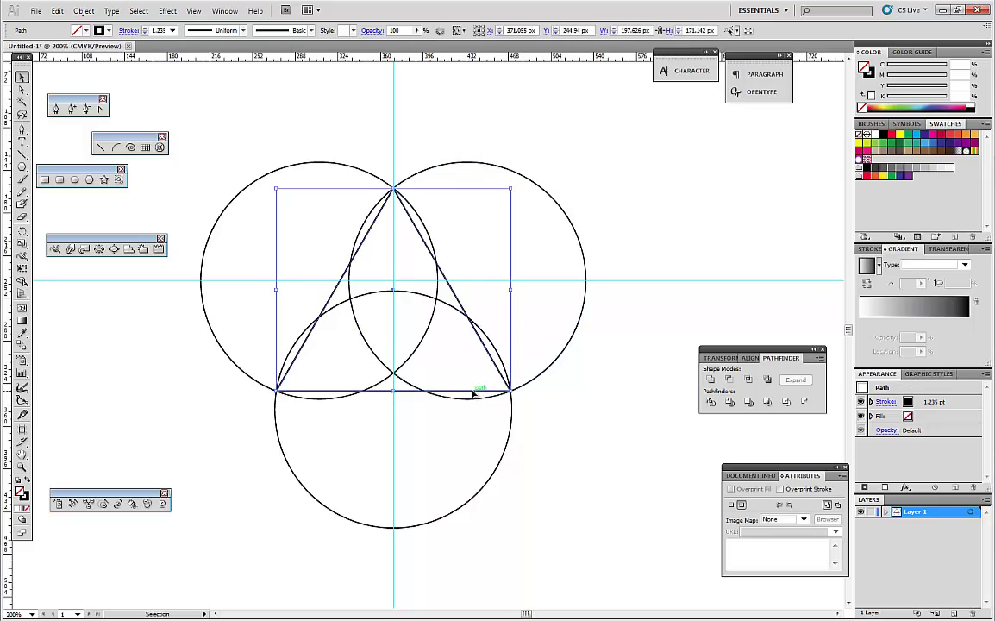
Delete the triangle and marquee-select all three circles.
key(a)
key(Delete)
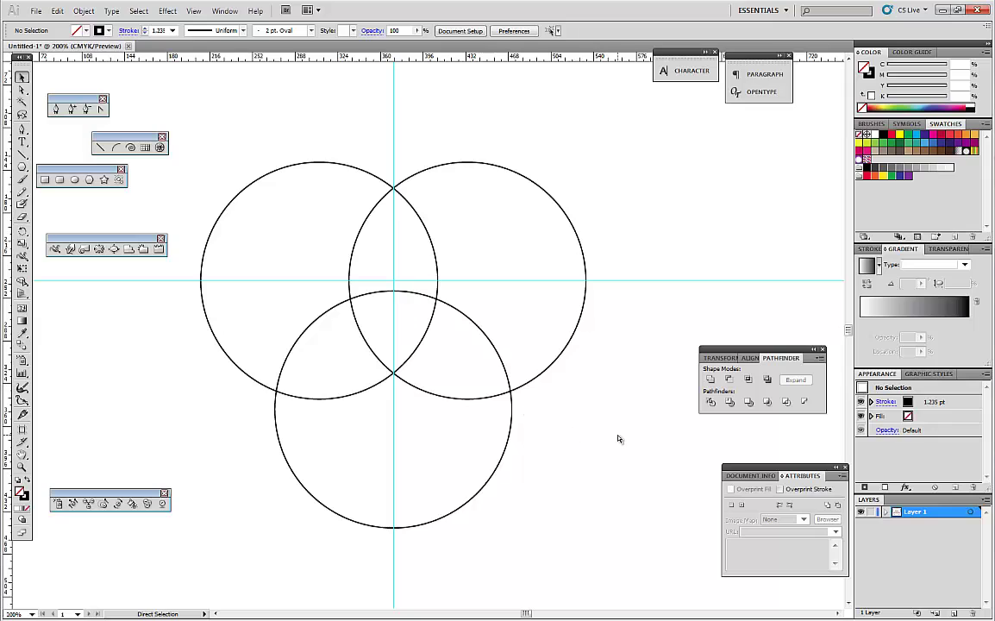
key(v)
drag(189, 136, 627, 551)
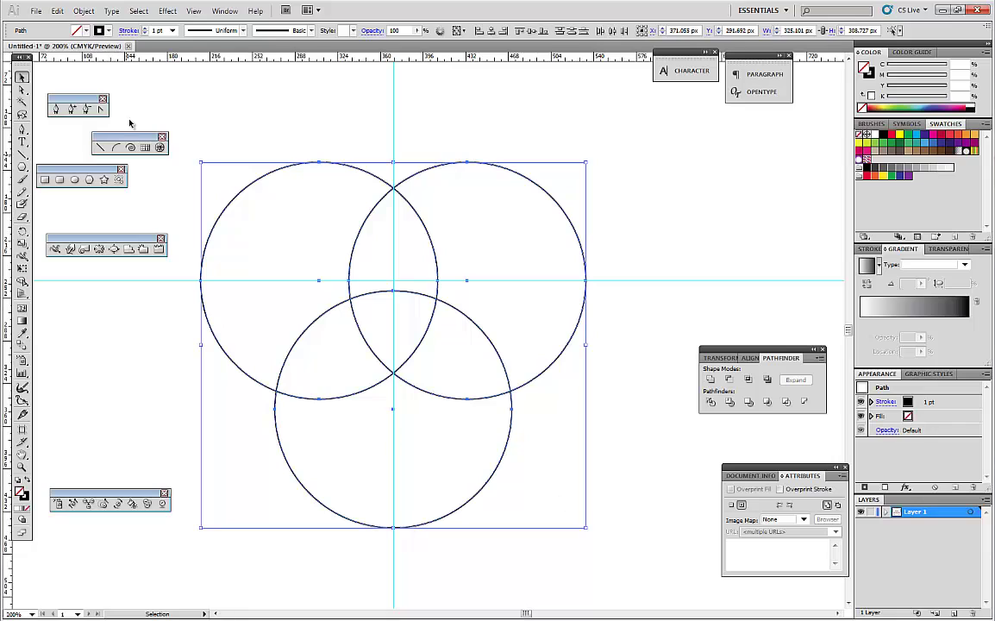
click(84, 10)
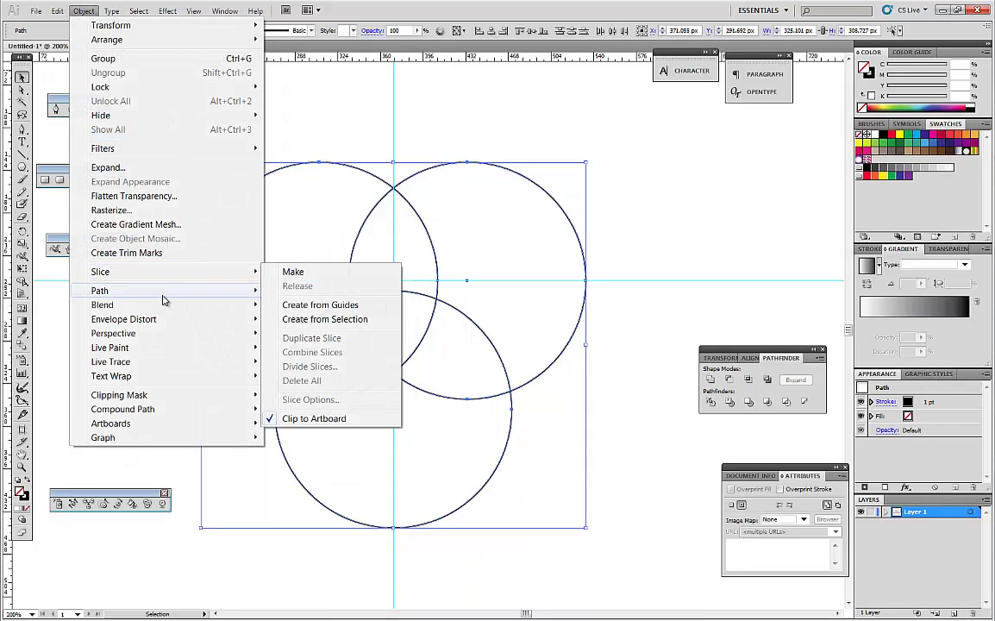
Apply Offset Path of -12 px to the three circles with Preview on.
mouse_move(164, 299)
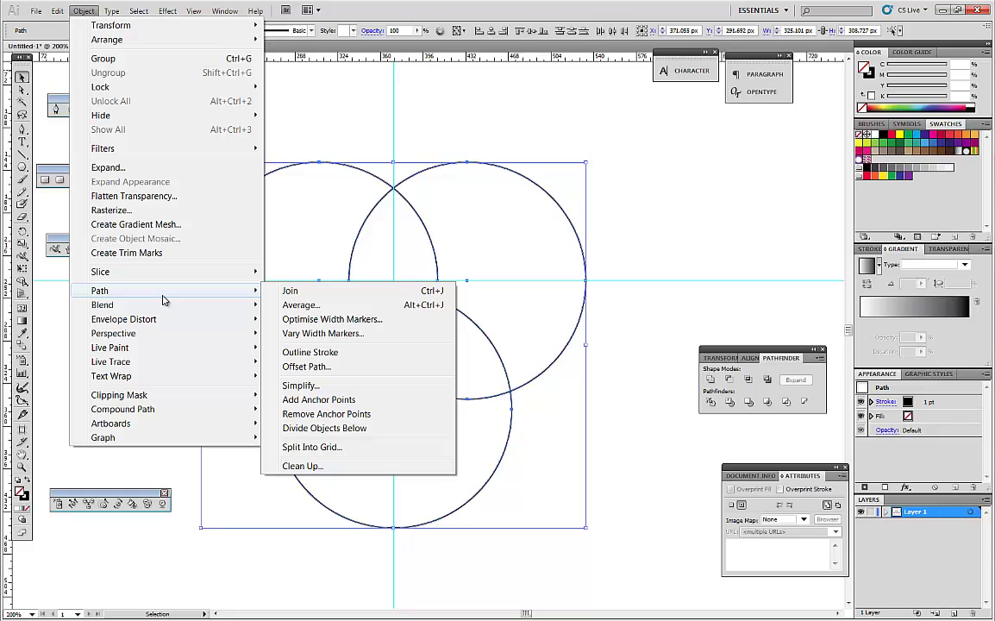
click(347, 369)
drag(486, 274, 607, 228)
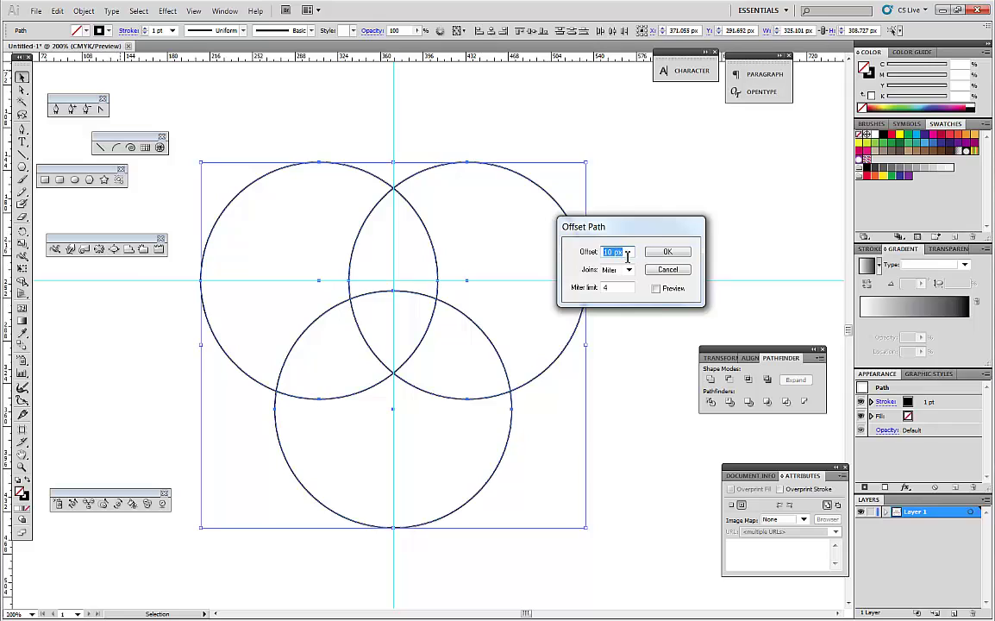
click(656, 289)
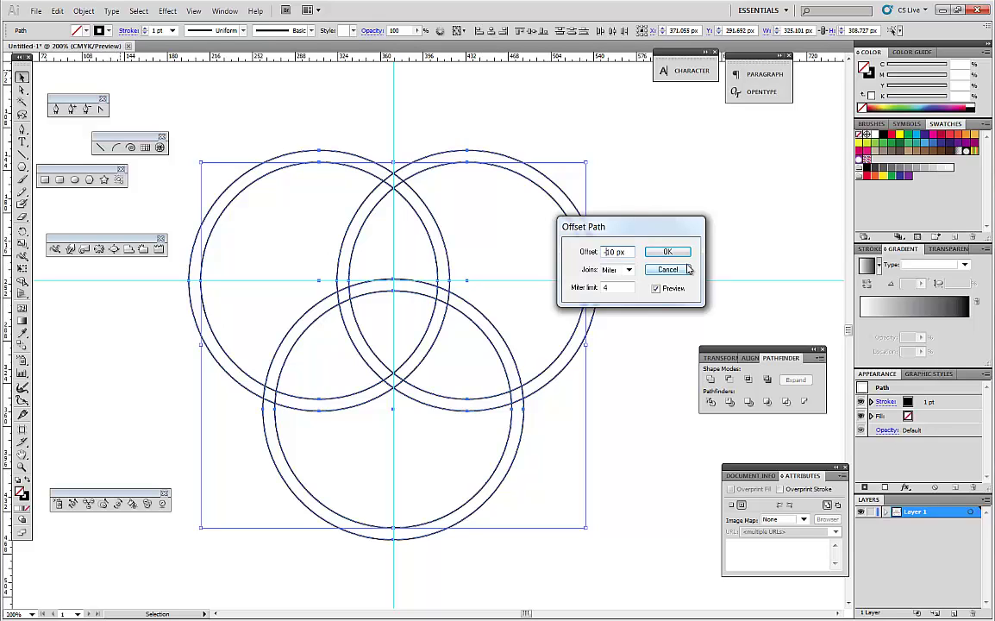
key(Down)
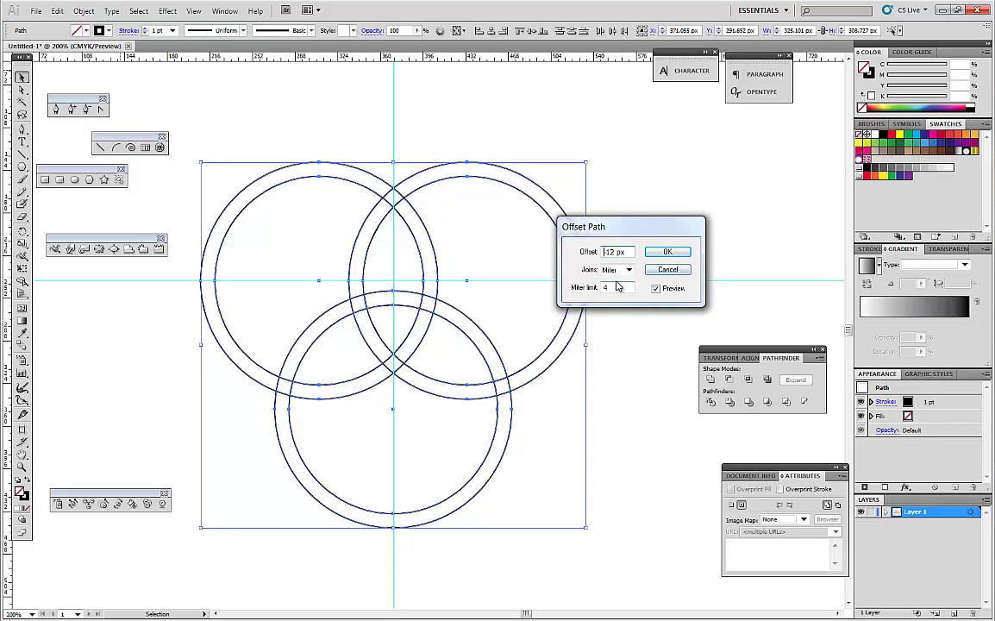
click(675, 252)
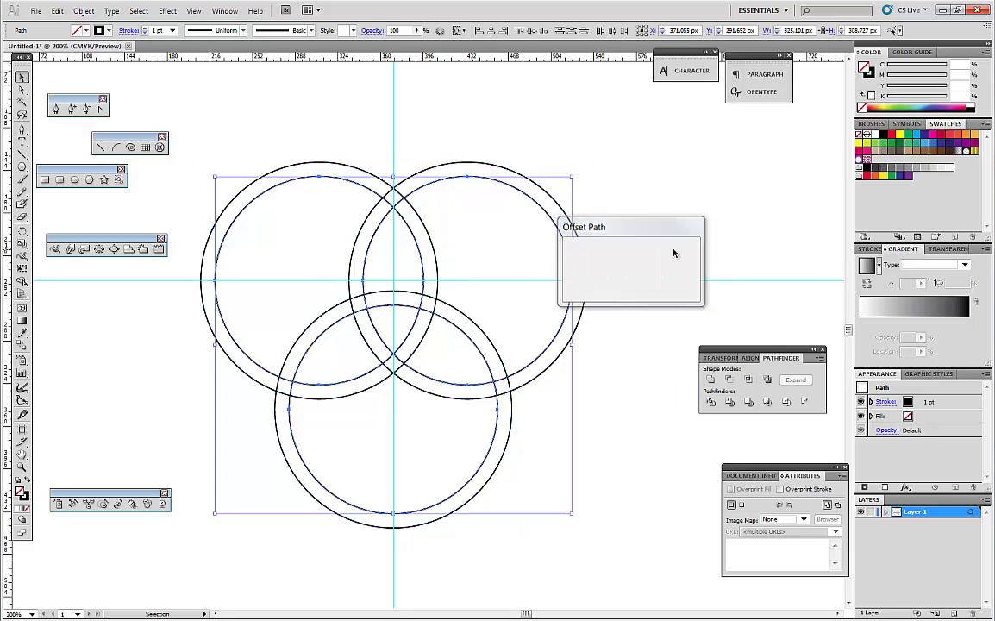
Deselect, then marquee-select all three circles together with their -12 px inner rings.
click(648, 366)
key(ctrl+minus)
scroll(594, 359, right, 1)
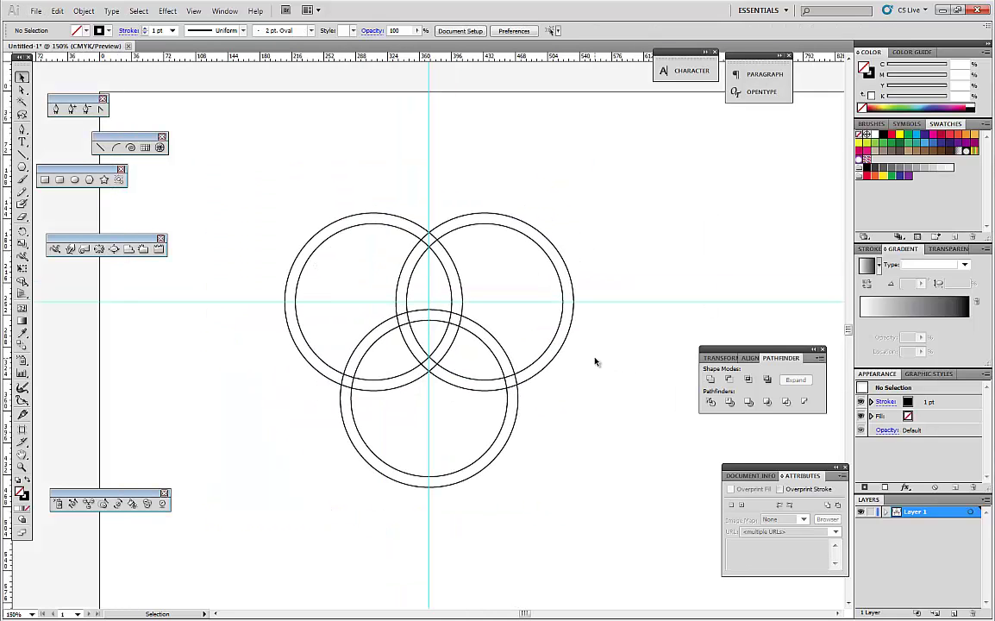
scroll(604, 389, up, 1)
scroll(584, 412, up, 1)
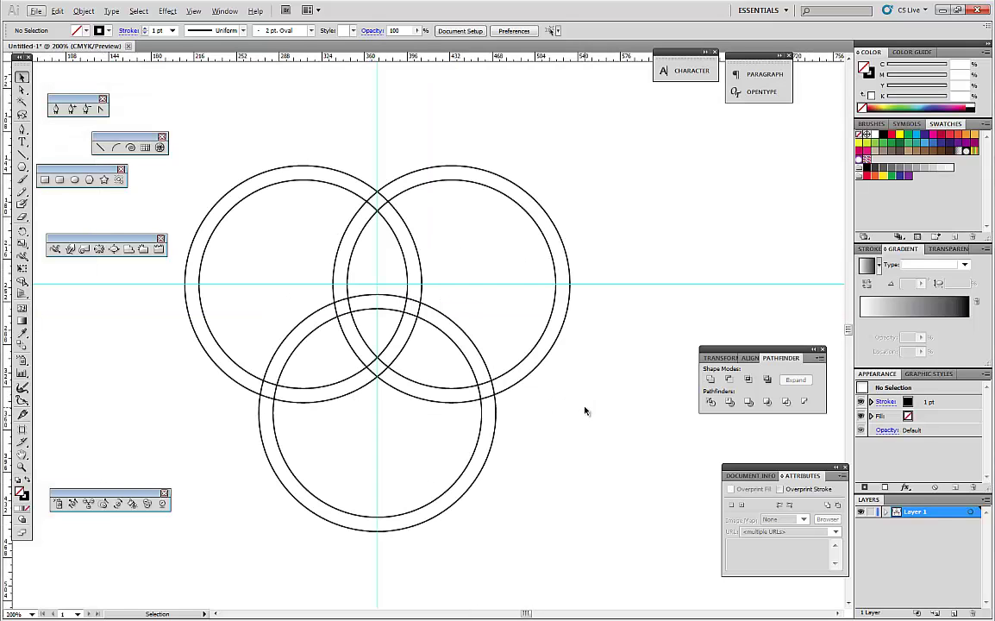
scroll(586, 408, left, 1)
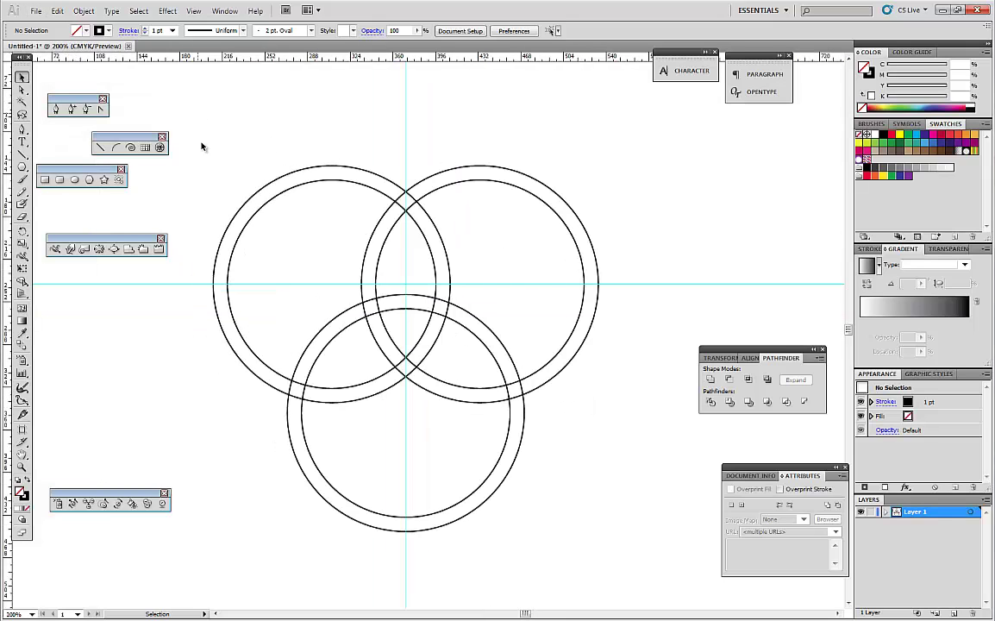
drag(198, 113, 662, 572)
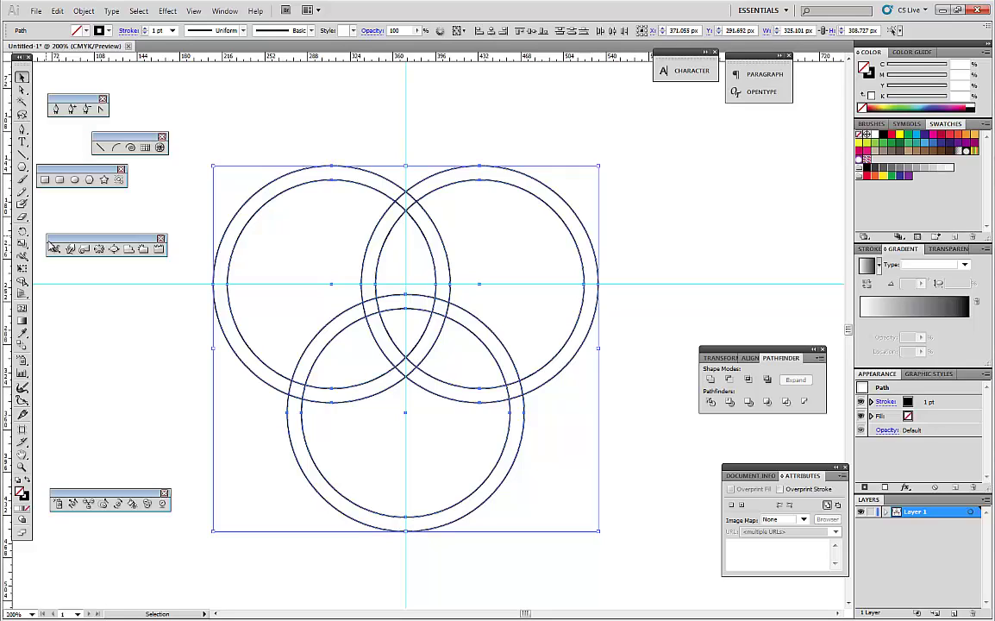
With Shape Builder, delete the left and lower circles' outer regions and the top lens interior.
click(23, 284)
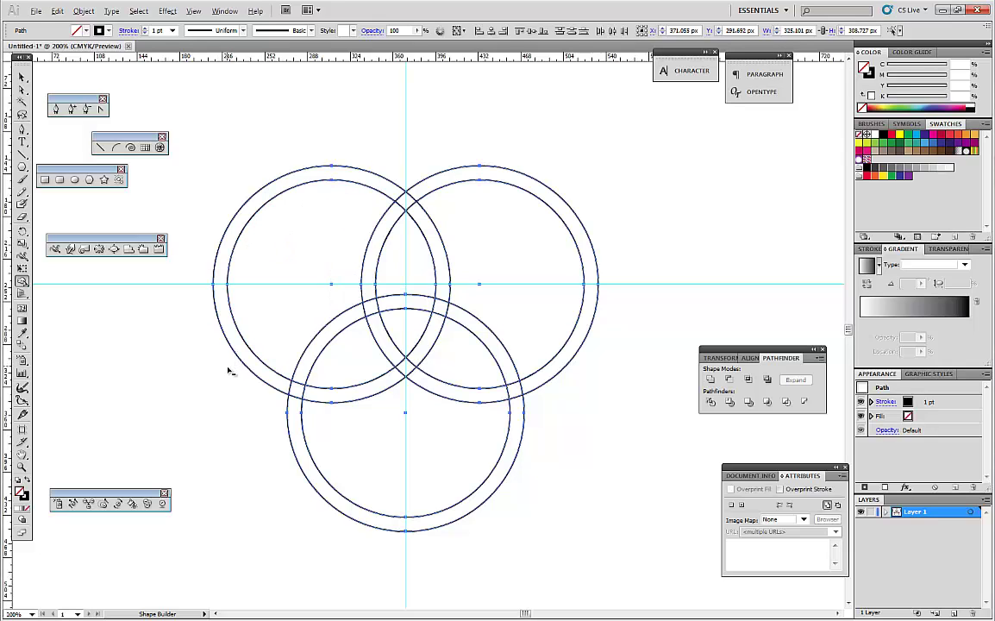
mouse_move(227, 373)
mouse_down()
mouse_move(298, 263)
mouse_move(412, 144)
mouse_move(603, 386)
mouse_up()
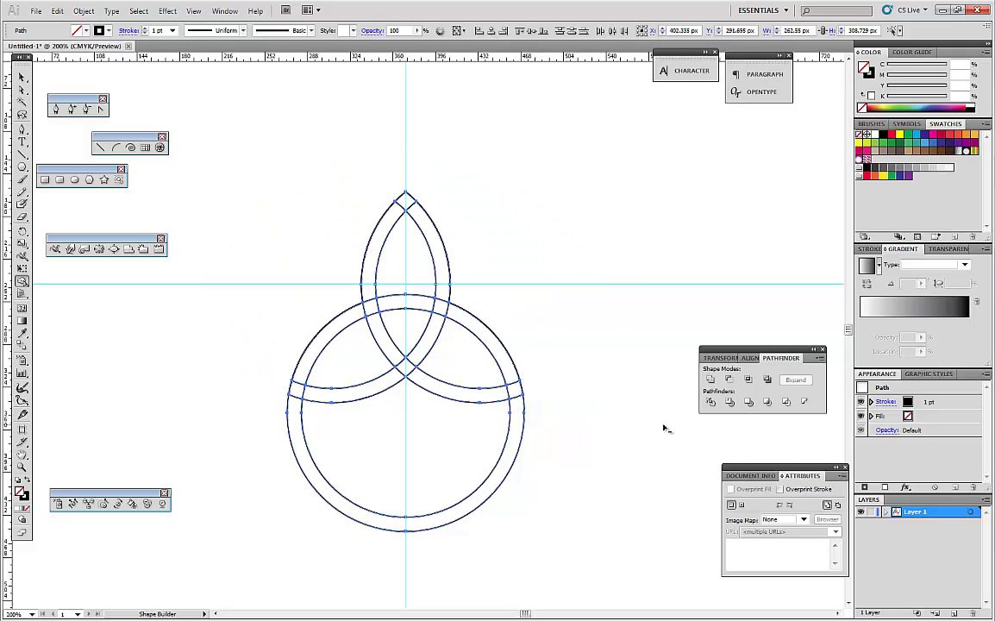
drag(564, 428, 193, 466)
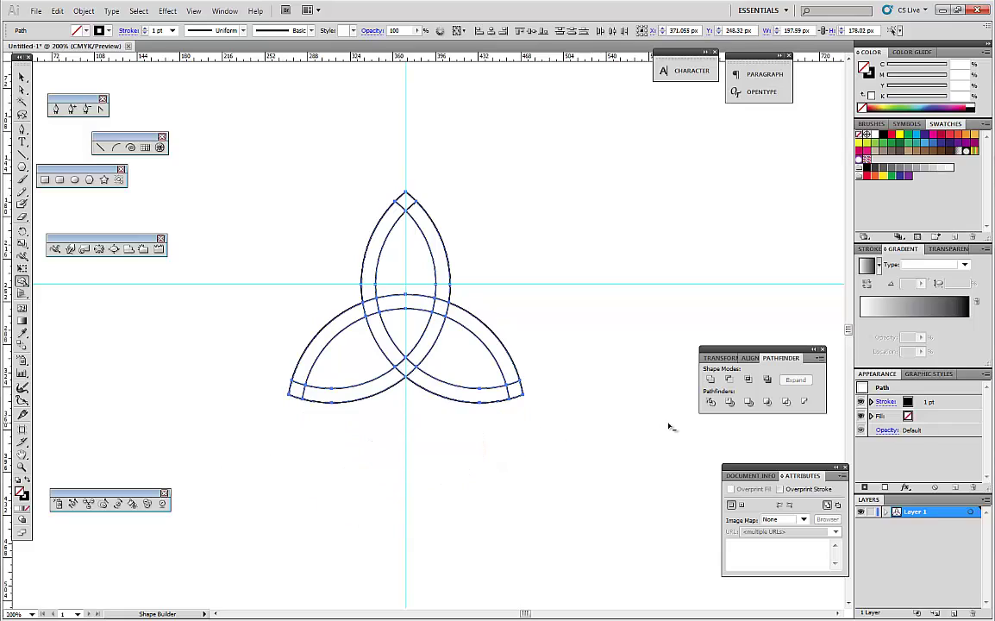
click(409, 269)
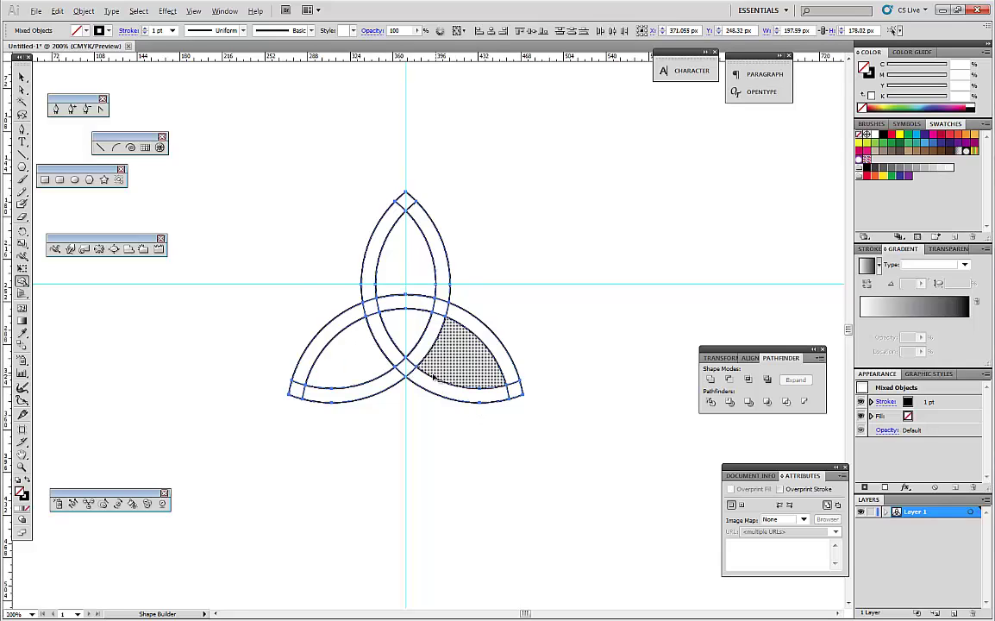
scroll(418, 357, up, 1)
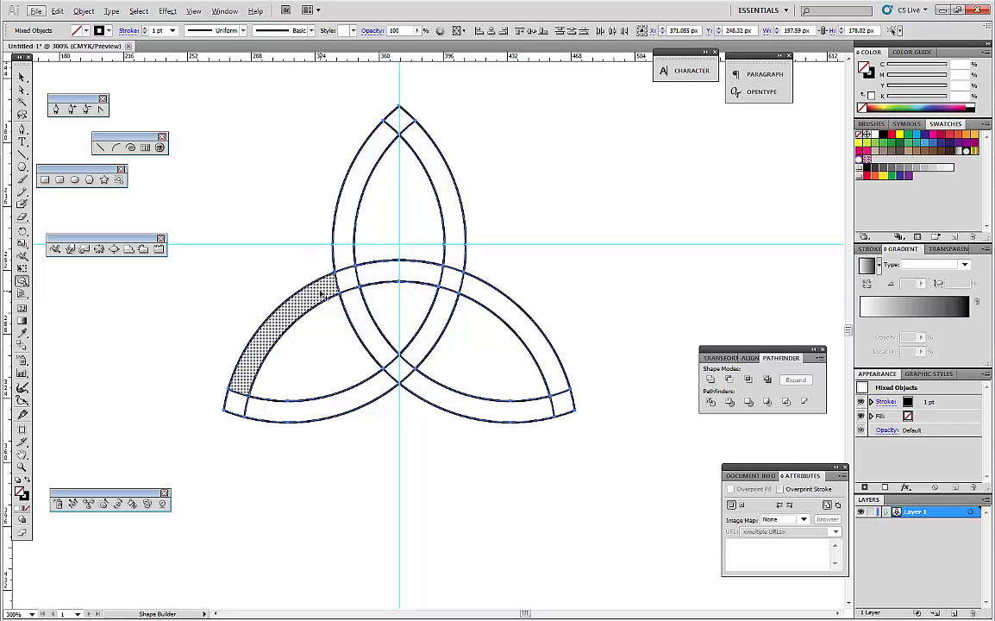
Merge the band pieces across the crossings, from the left and top arcs to the top lens band.
key(alt)
drag(322, 295, 333, 285)
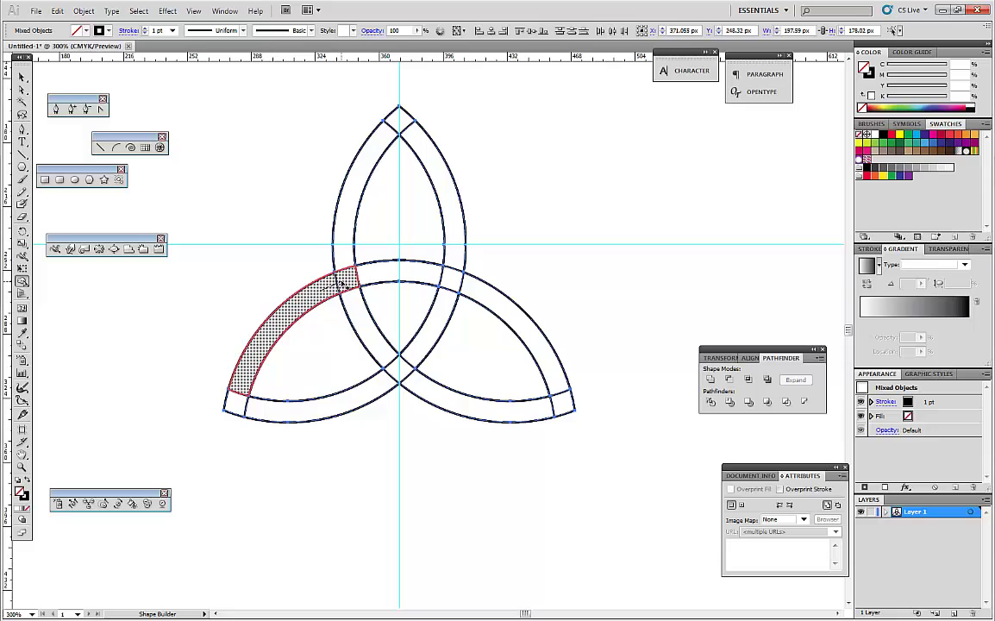
drag(342, 281, 368, 278)
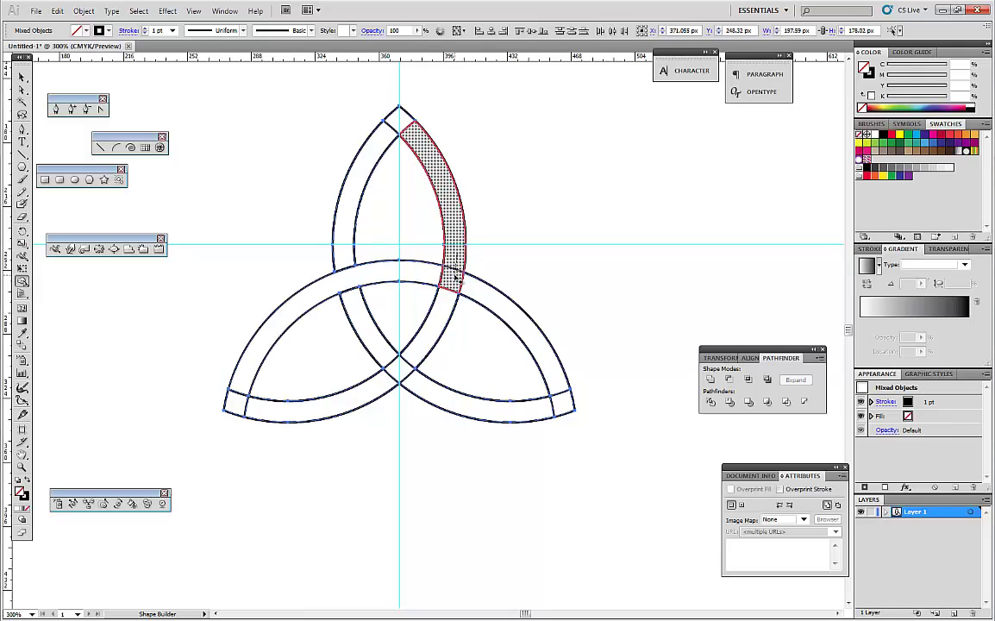
mouse_move(455, 277)
mouse_down()
mouse_move(450, 315)
mouse_move(480, 304)
mouse_up()
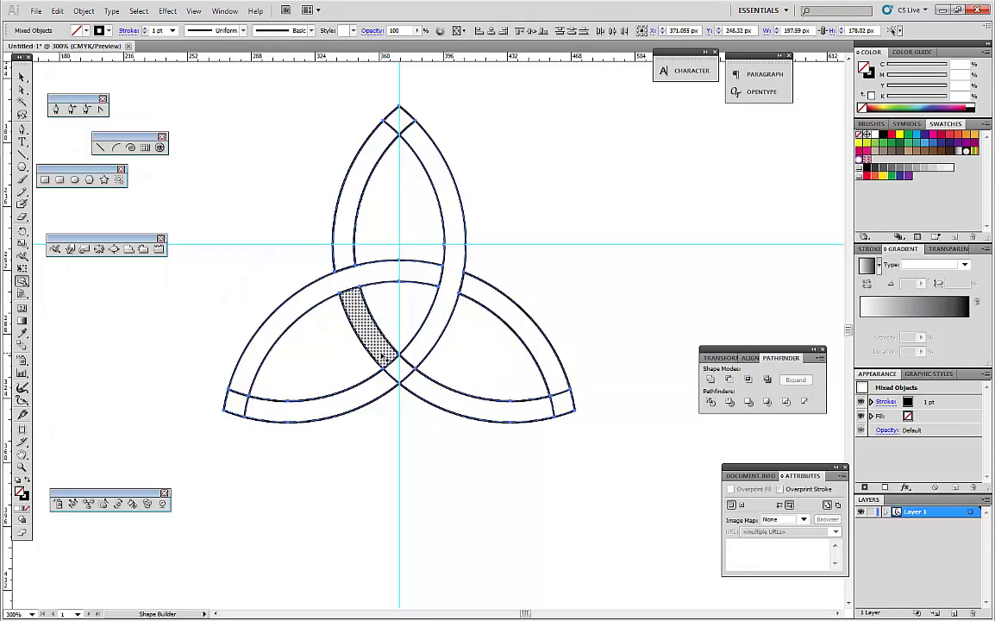
drag(382, 355, 407, 375)
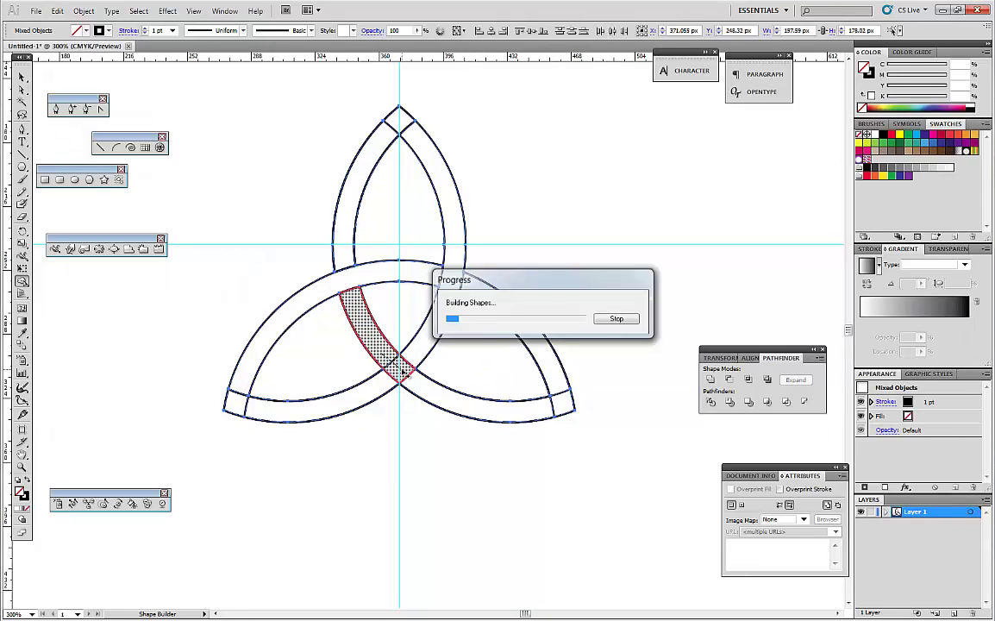
mouse_move(546, 390)
mouse_down()
mouse_move(562, 396)
mouse_move(552, 404)
mouse_up()
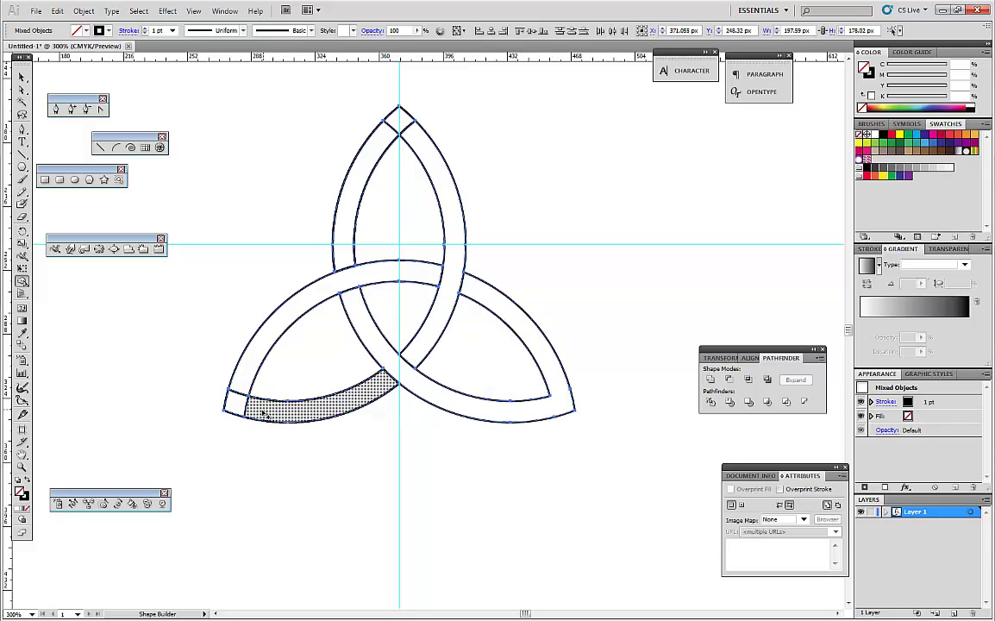
drag(251, 413, 234, 406)
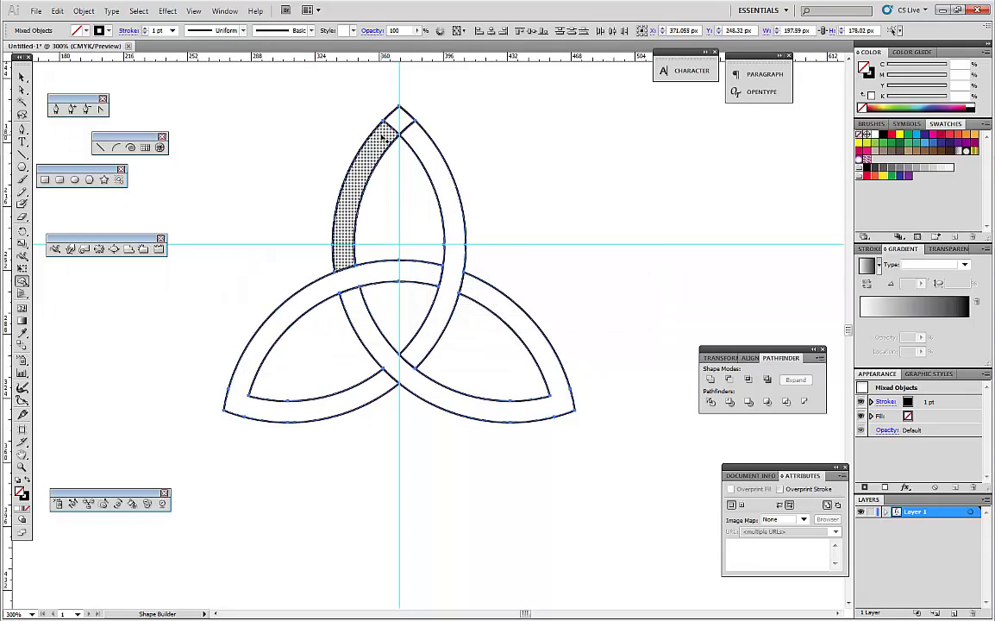
drag(384, 136, 412, 132)
Zoom to 200% and center the view on the knot.
key(v)
key(ctrl+minus)
key(ctrl+minus)
key(ctrl+plus)
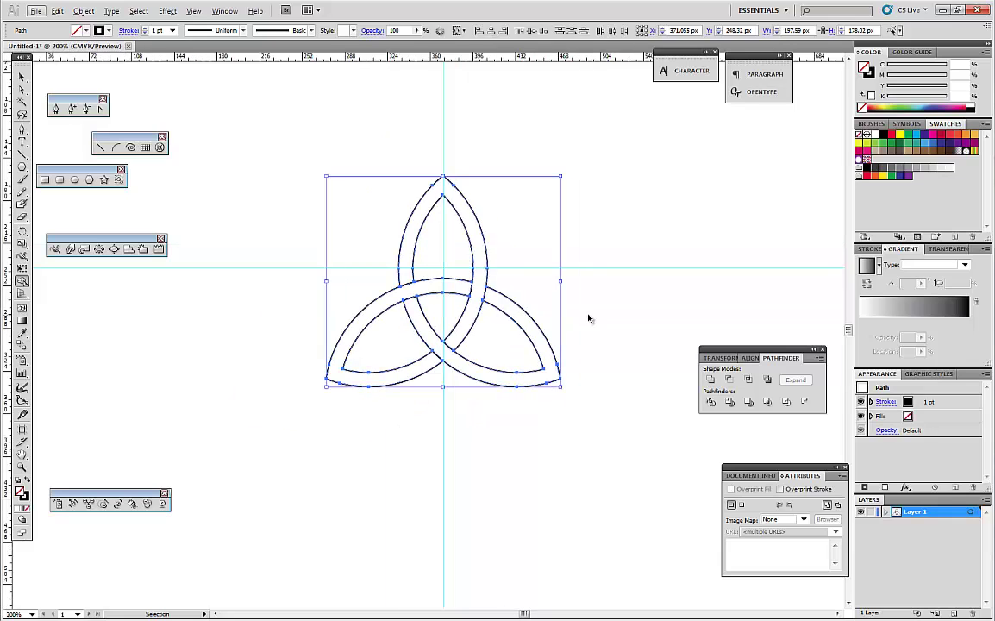
key(shift+m)
scroll(517, 311, right, 2)
scroll(515, 309, up, 3)
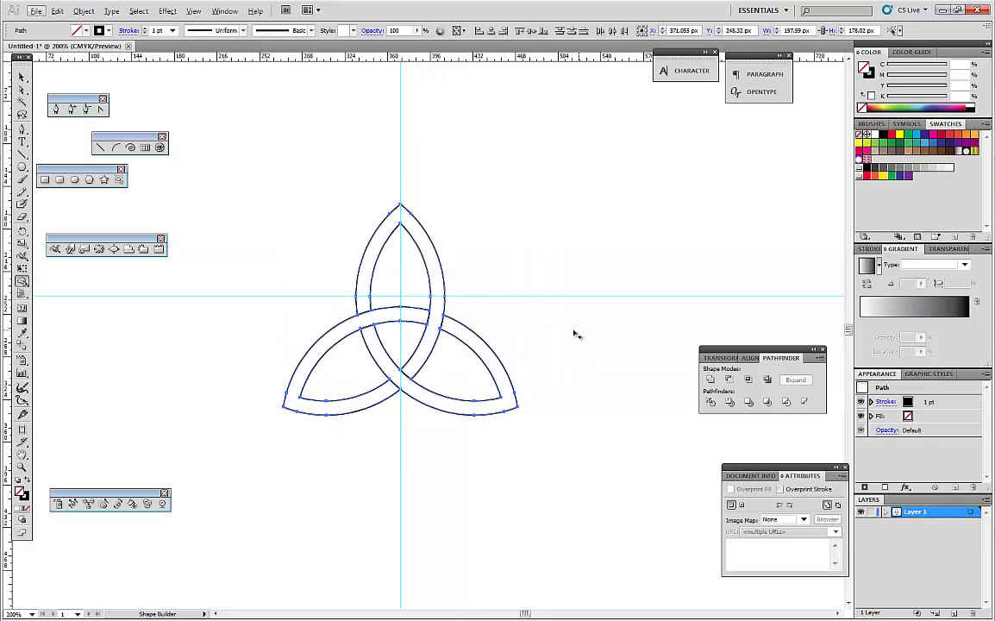
key(v)
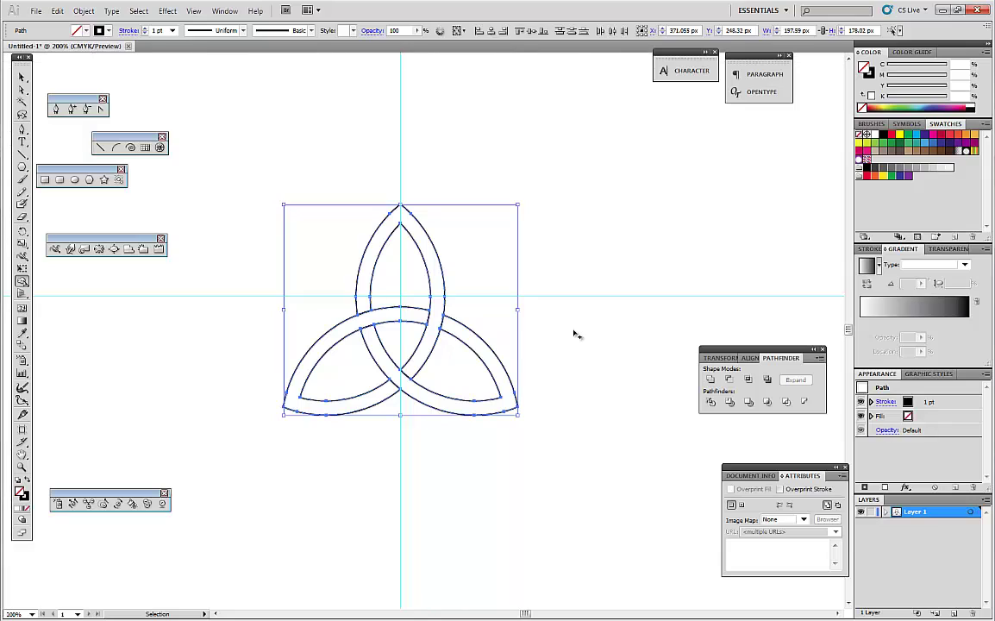
Hide the guides with Ctrl+;, deselect, and marquee-select the whole triquetra.
key(shift+m)
key(v)
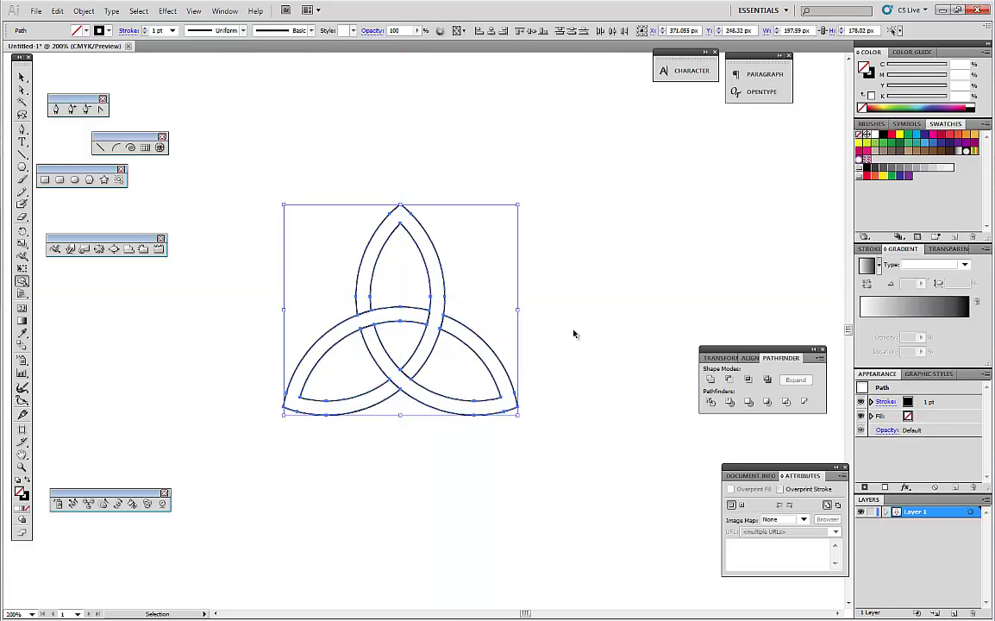
key(shift+m)
key(ctrl+semicolon)
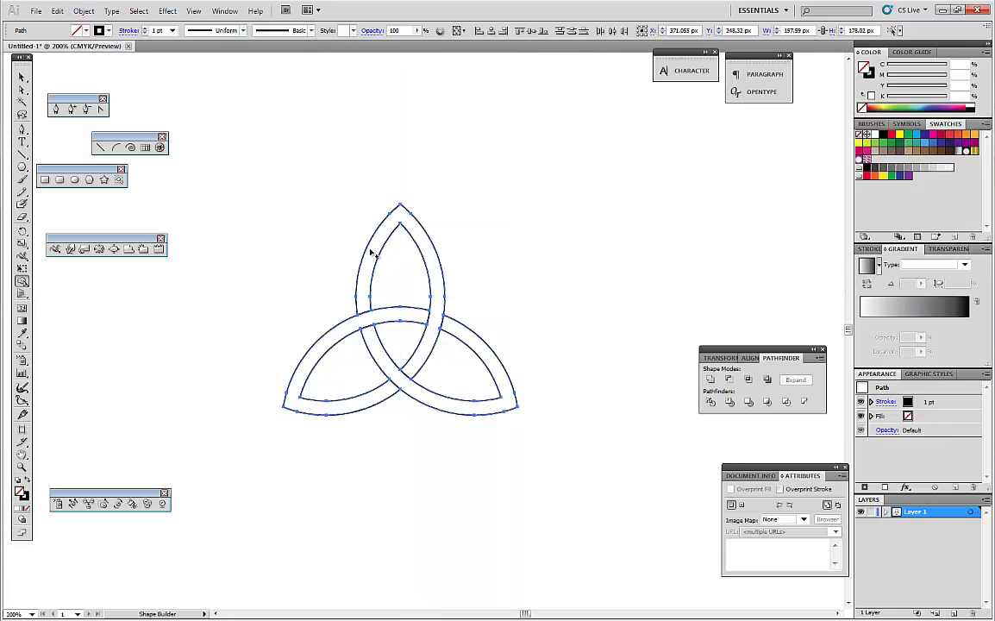
click(23, 76)
click(218, 124)
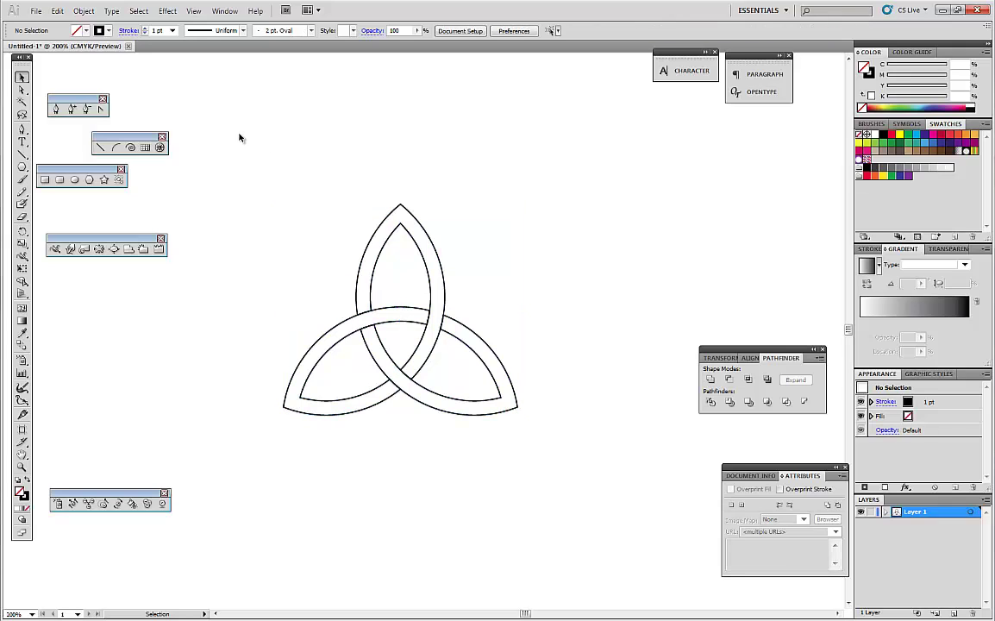
drag(240, 136, 578, 484)
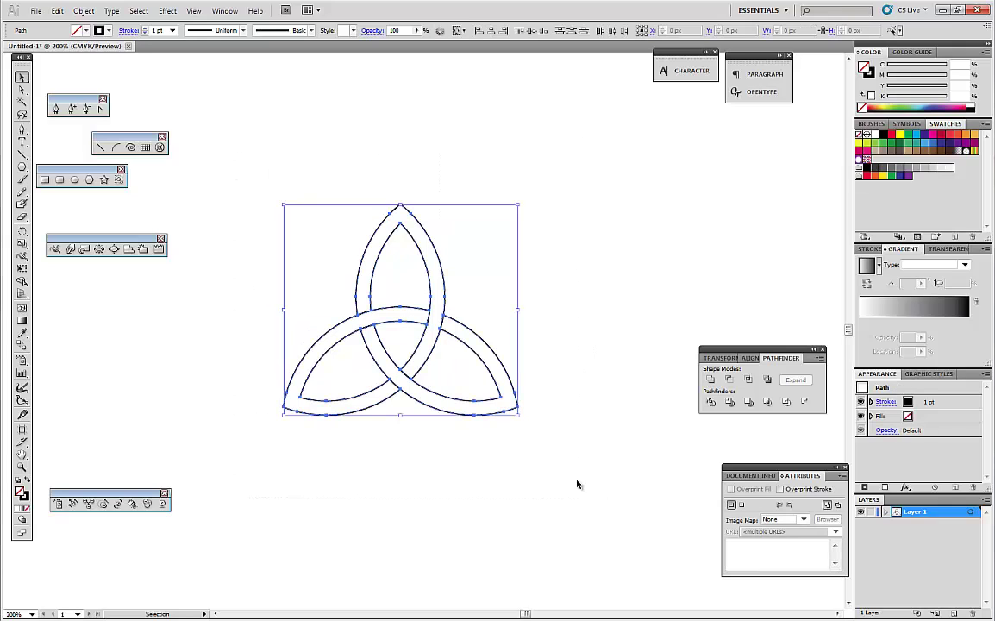
Raise the triquetra's stroke weight to 3 pt, then deselect to view it.
click(147, 27)
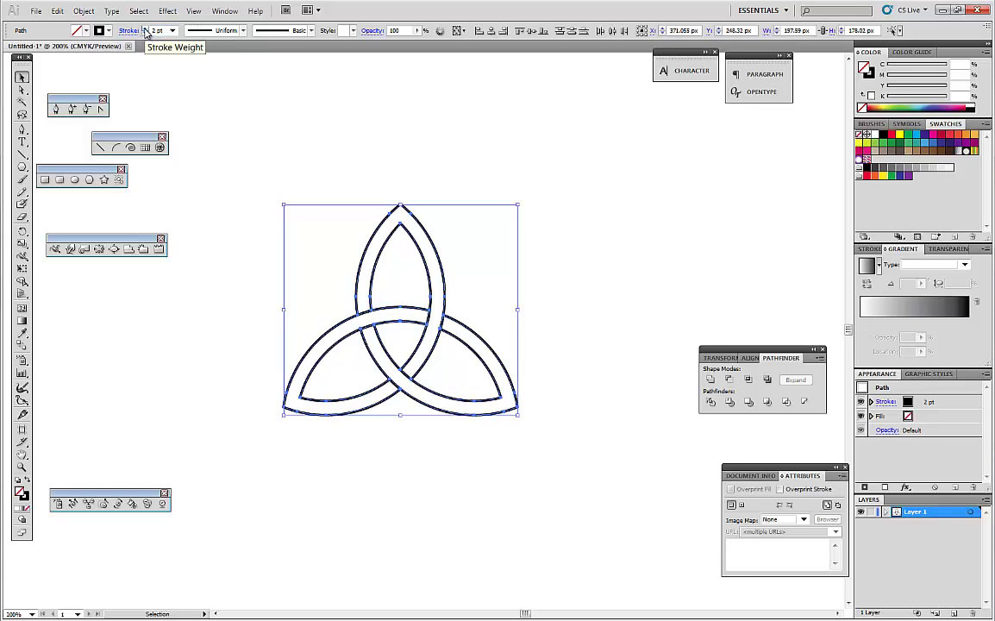
click(146, 27)
click(233, 135)
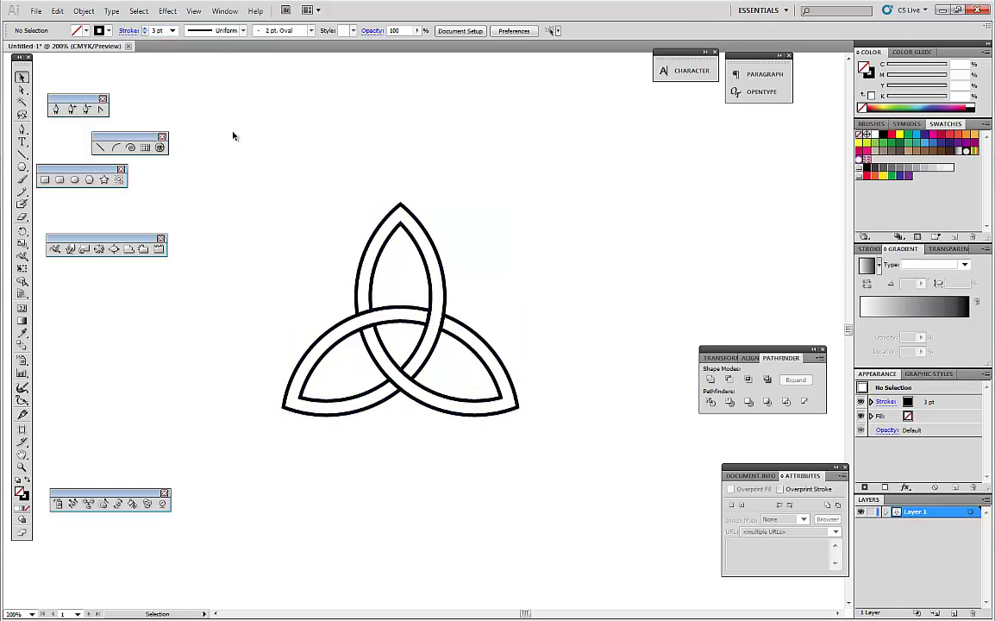